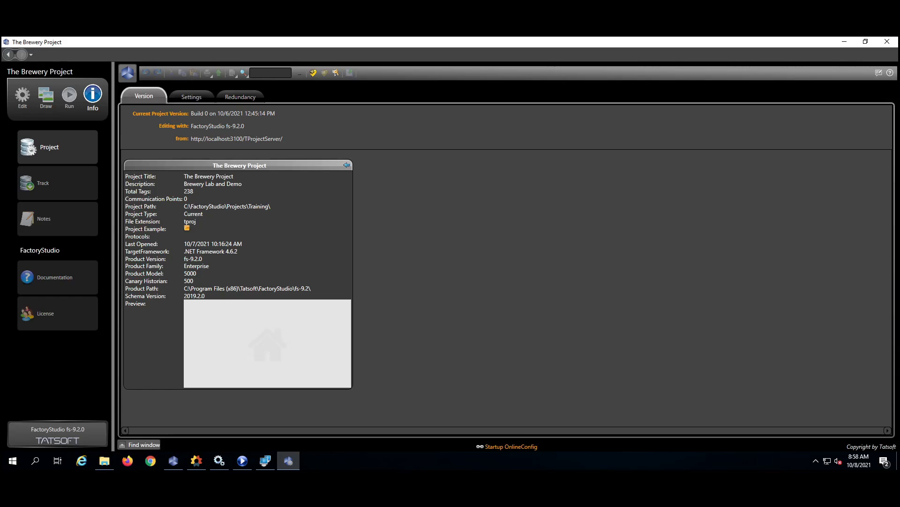
# Create a custom tag template named Pump and bring up its member list.
pyautogui.click(22, 104)
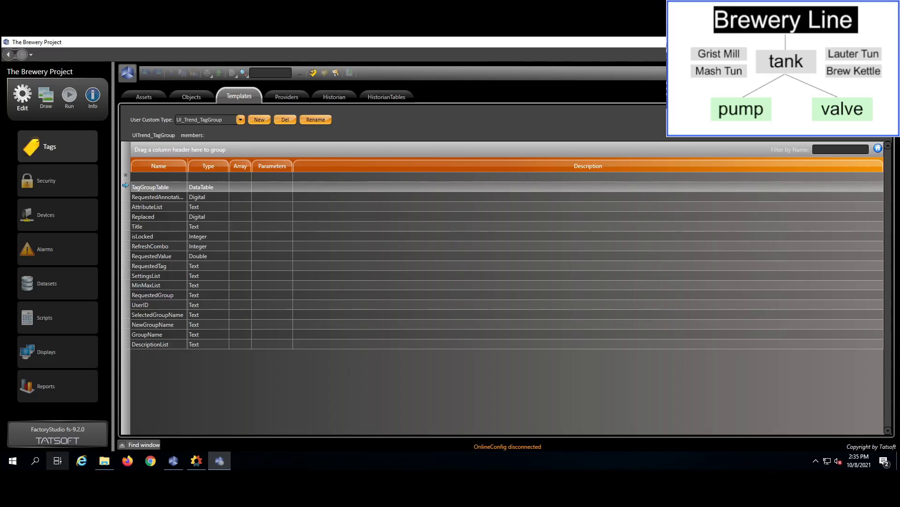
pyautogui.click(260, 120)
pyautogui.moveTo(427, 228); pyautogui.dragTo(372, 228)
pyautogui.write('Pump')
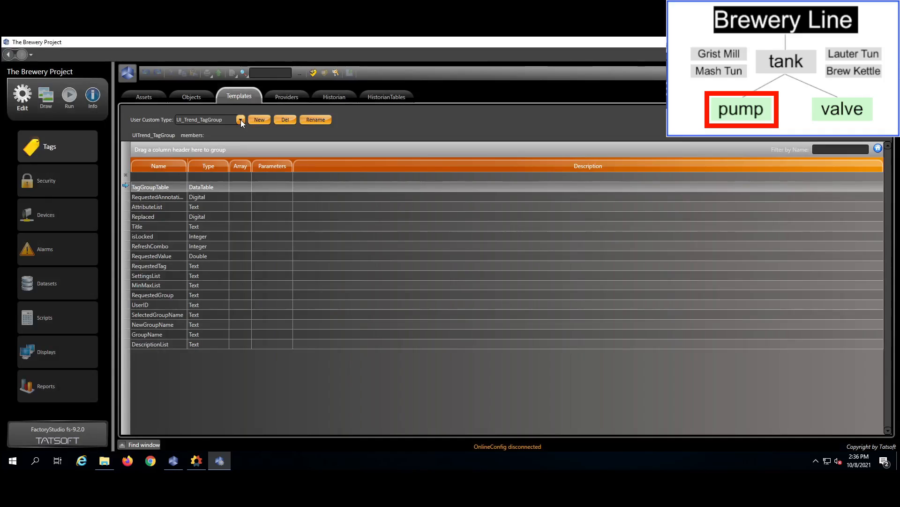
pyautogui.click(241, 120)
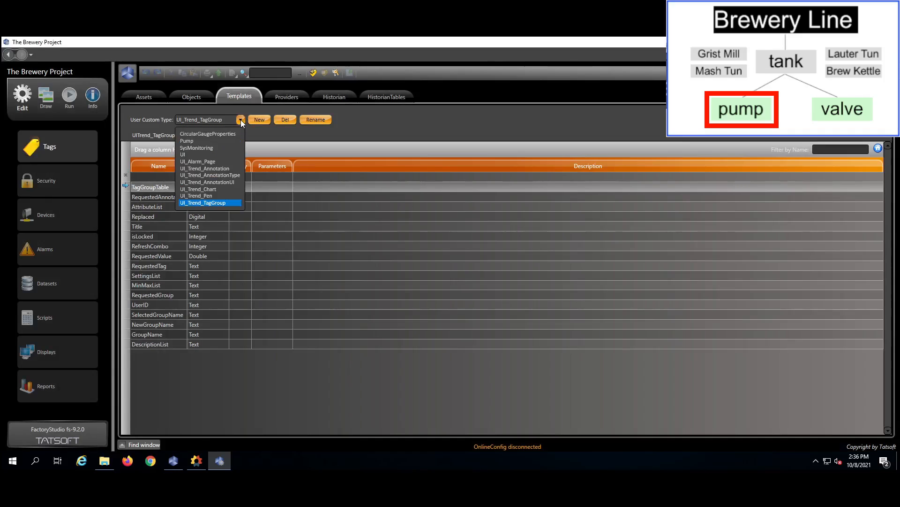
pyautogui.click(198, 140)
# Add the members MON and MOFF to the Pump template, both of type Digital.
pyautogui.click(159, 176)
pyautogui.write('MON')
pyautogui.press('Tab')
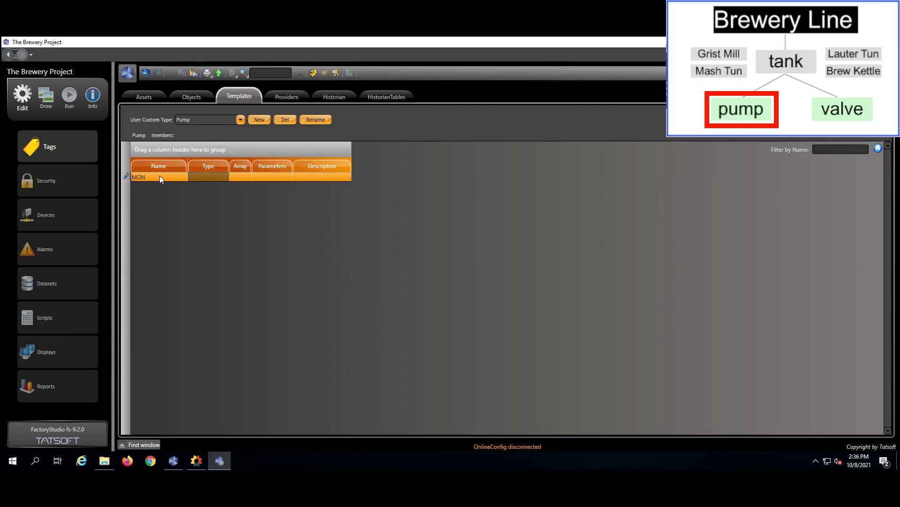
pyautogui.press('d')
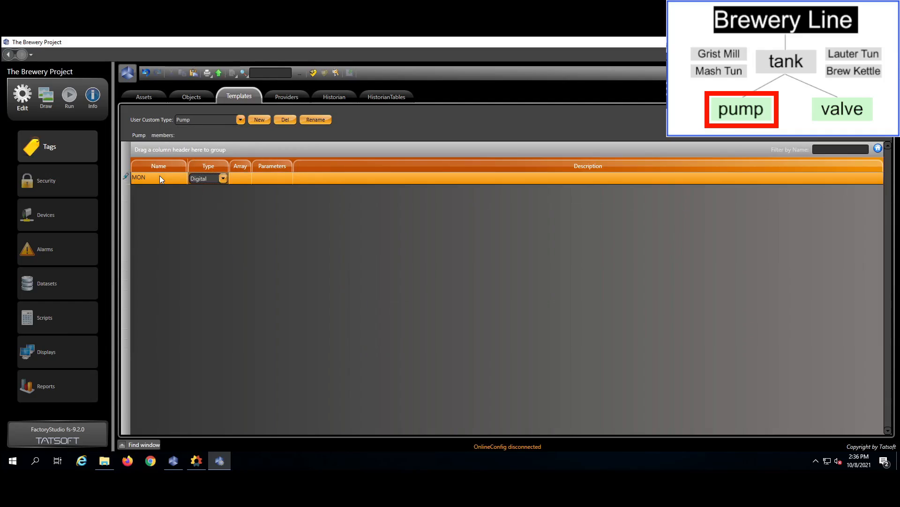
pyautogui.press('Return')
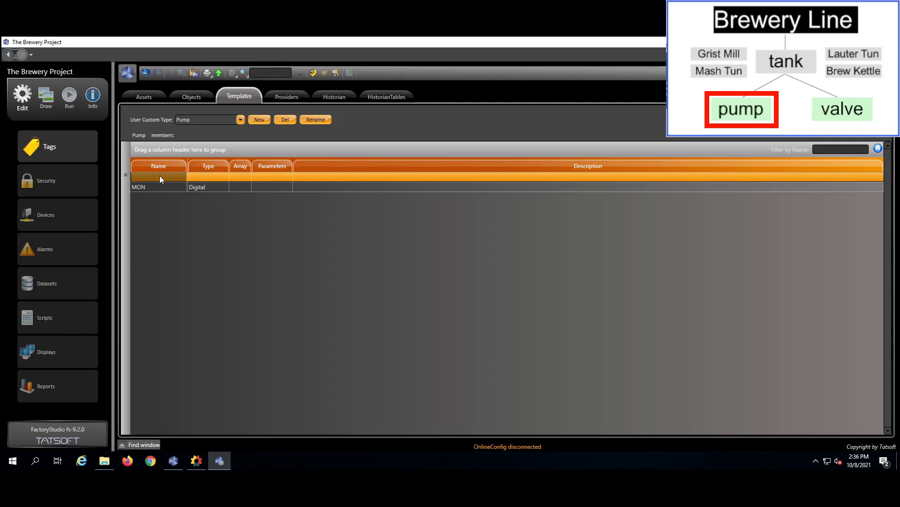
pyautogui.write('MOFF')
pyautogui.press('Tab')
pyautogui.press('d')
pyautogui.press('Return')
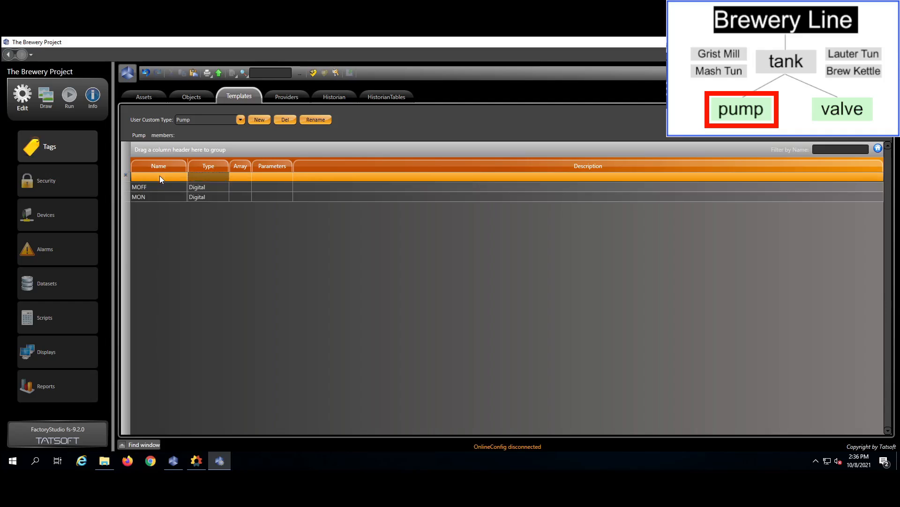
# Add a Digital member Status and a member AUTOMAN to the Pump template.
pyautogui.click(156, 176)
pyautogui.write('Status')
pyautogui.press('Tab')
pyautogui.press('d')
pyautogui.press('Return')
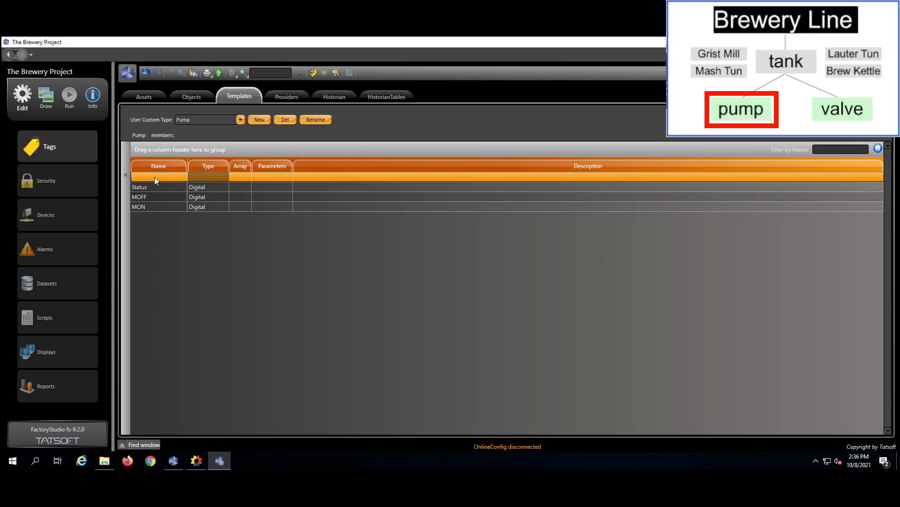
pyautogui.click(154, 177)
pyautogui.write('AU')
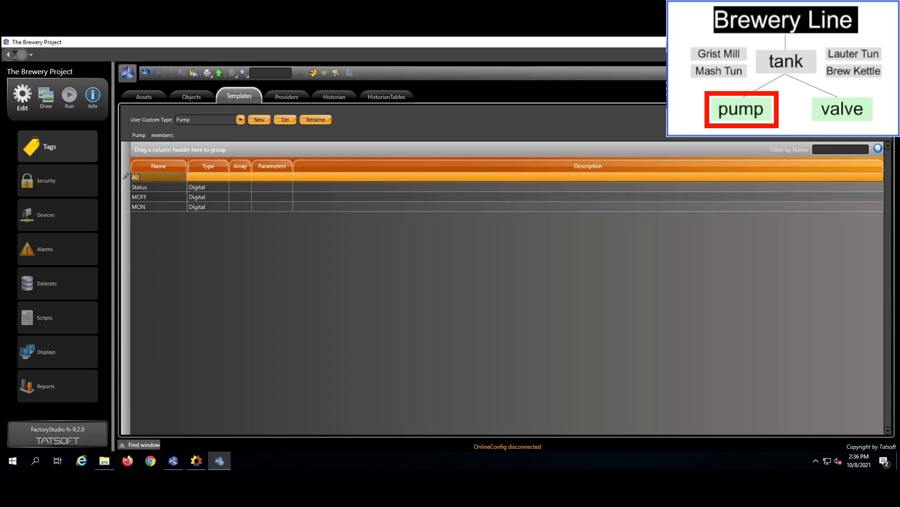
pyautogui.write('TOMAN')
pyautogui.press('Tab')
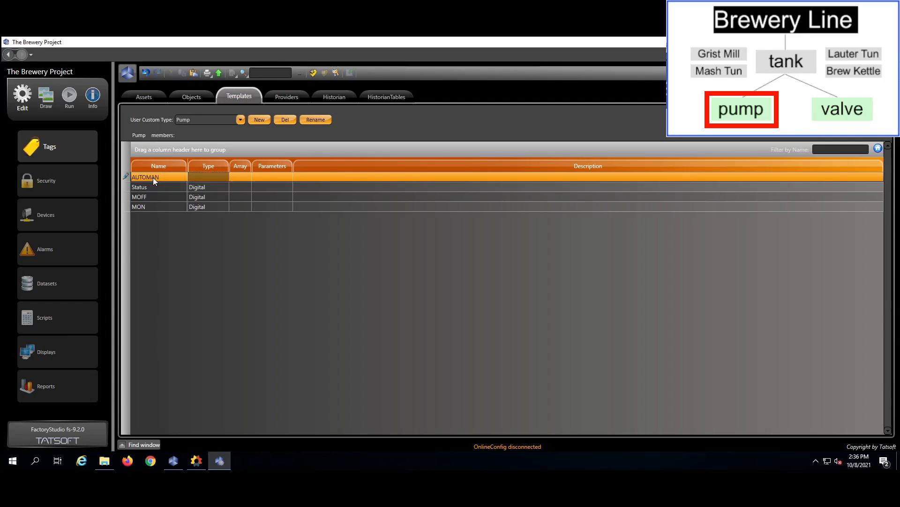
pyautogui.press('Return')
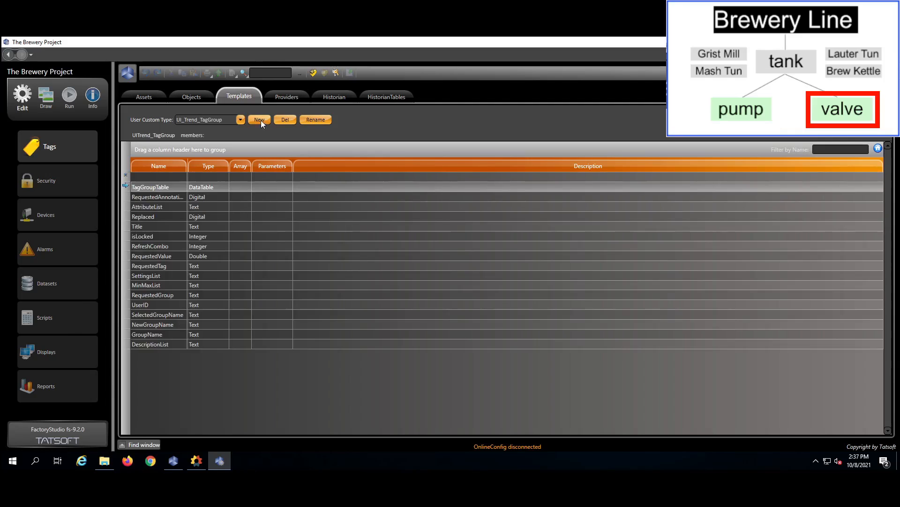
# Create another custom tag template named Valve, leaving its description empty.
pyautogui.click(261, 120)
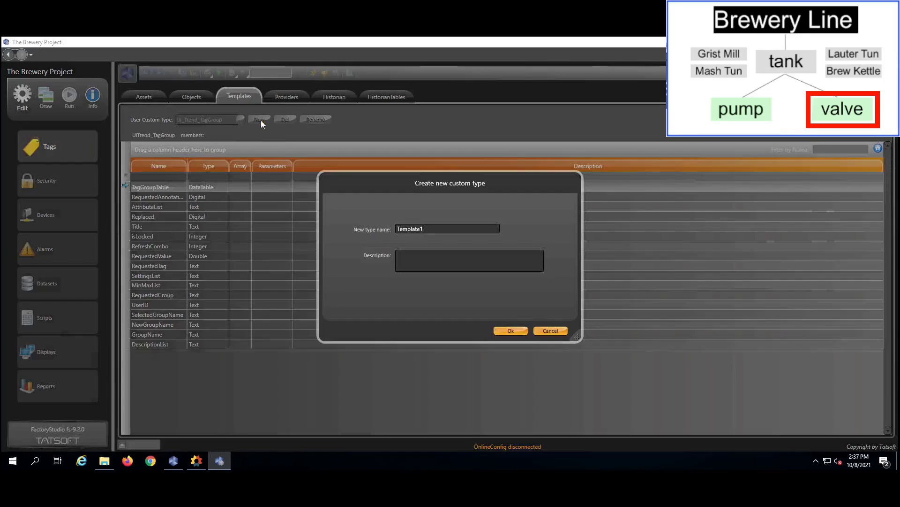
pyautogui.write('Valve')
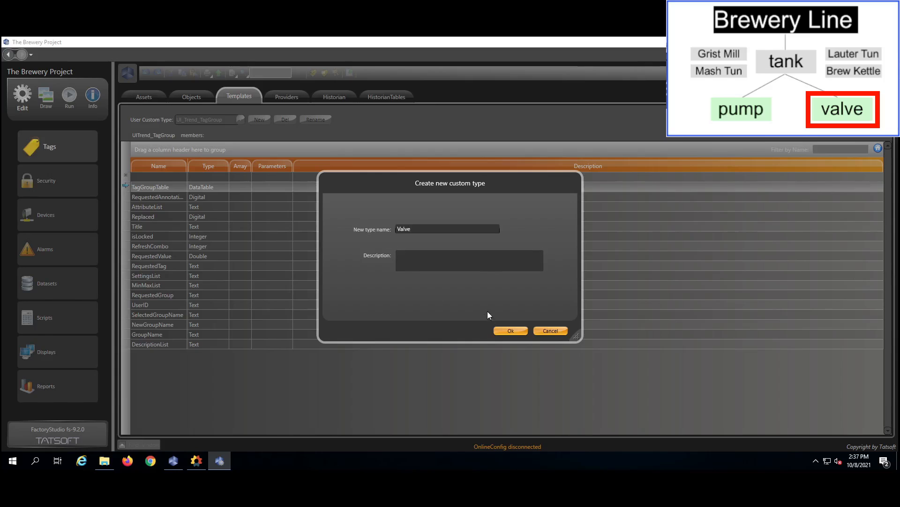
pyautogui.press('Return')
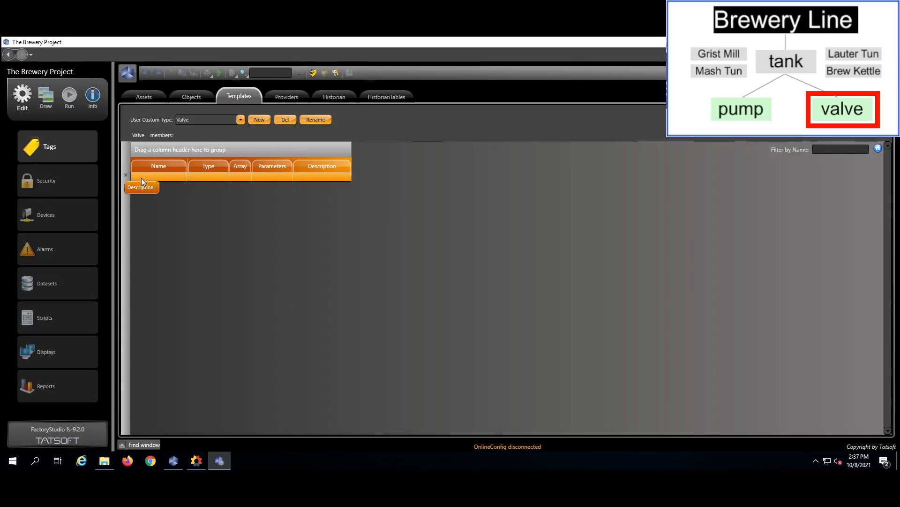
# Add the members MON and MOFF to the Valve template, both of type Digital.
pyautogui.click(143, 177)
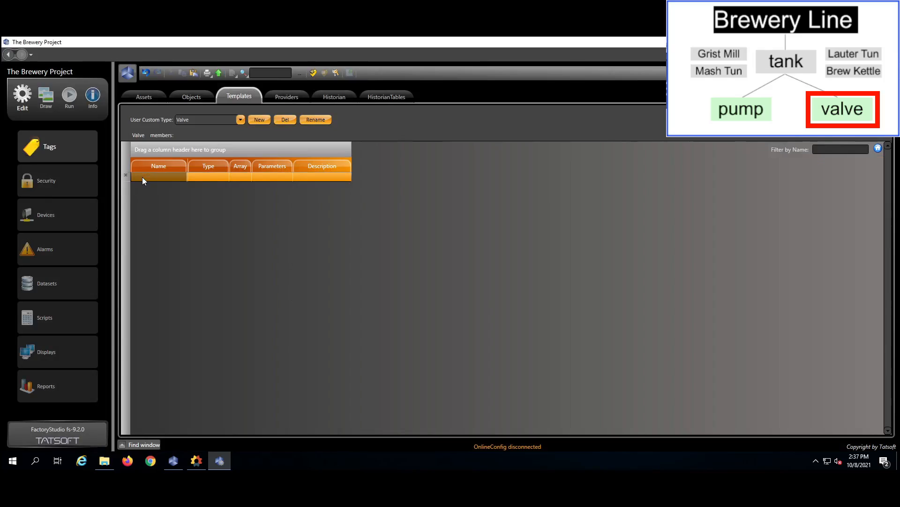
pyautogui.write('MON')
pyautogui.press('Tab')
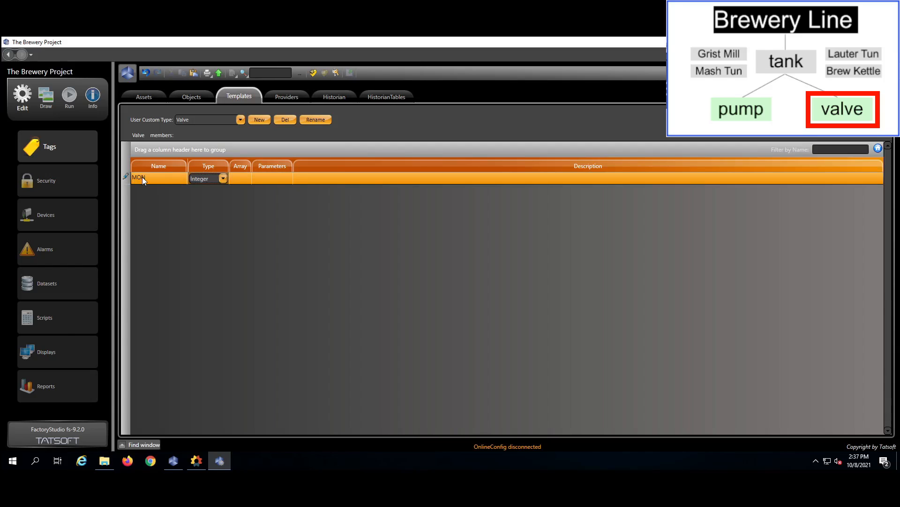
pyautogui.press('d')
pyautogui.press('Return')
pyautogui.click(142, 177)
pyautogui.write('MOFF')
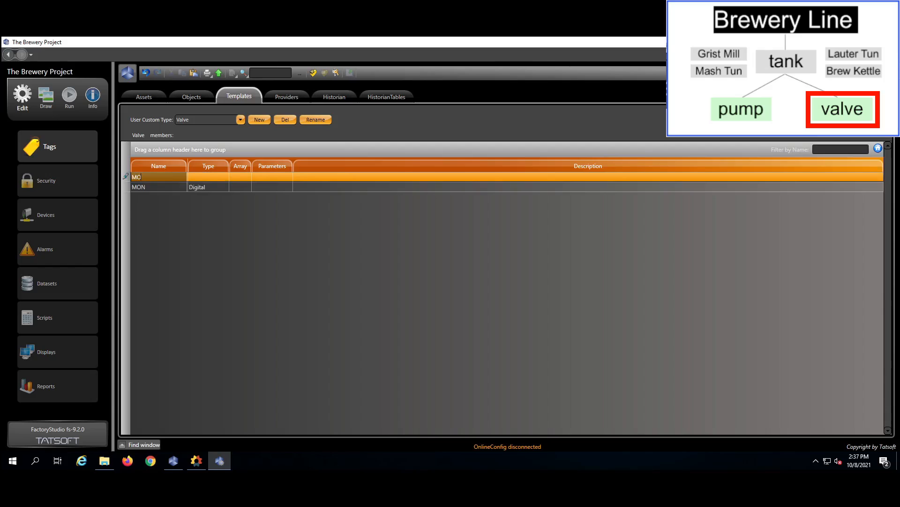
pyautogui.press('Tab')
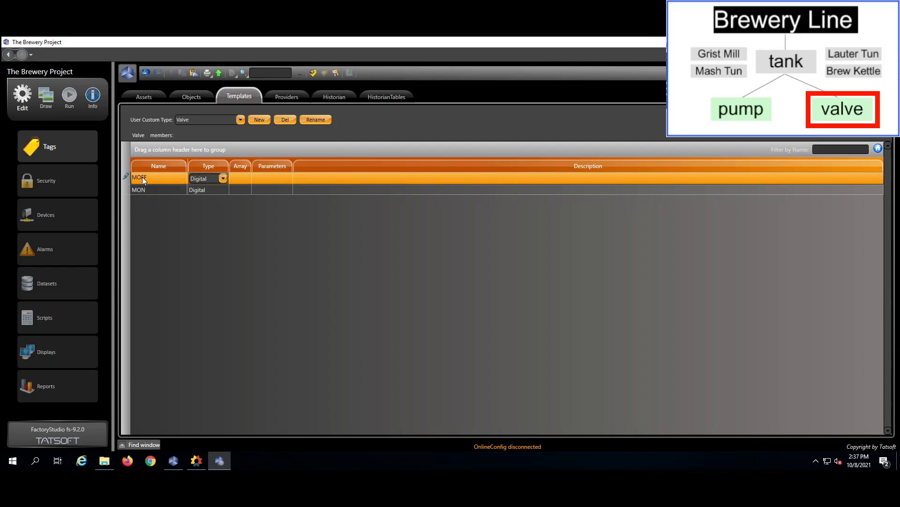
pyautogui.press('Return')
# Add the members Status and AUTOMAN to the Valve template, both of type Digital.
pyautogui.click(139, 178)
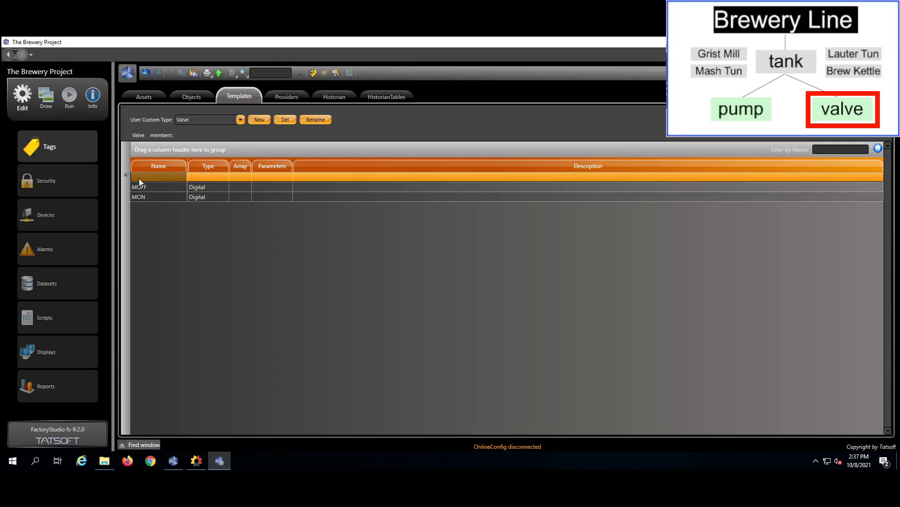
pyautogui.write('Status')
pyautogui.press('Tab')
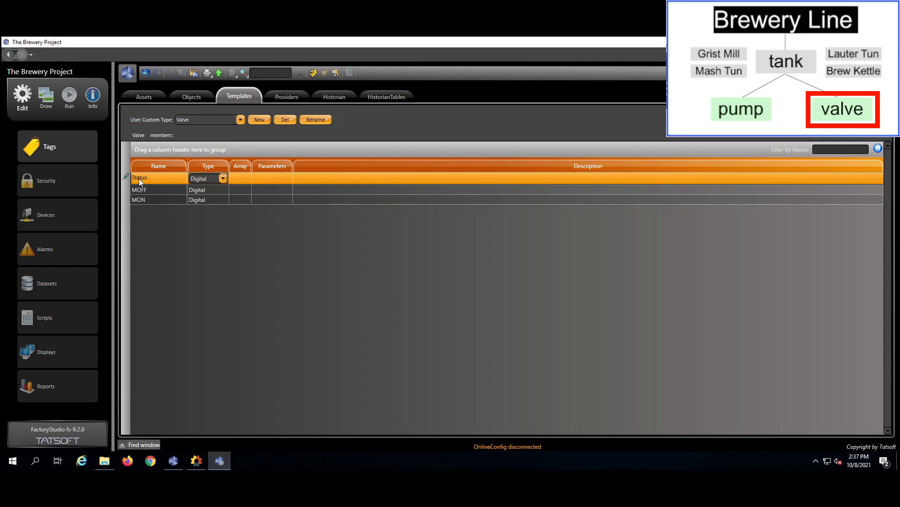
pyautogui.press('Return')
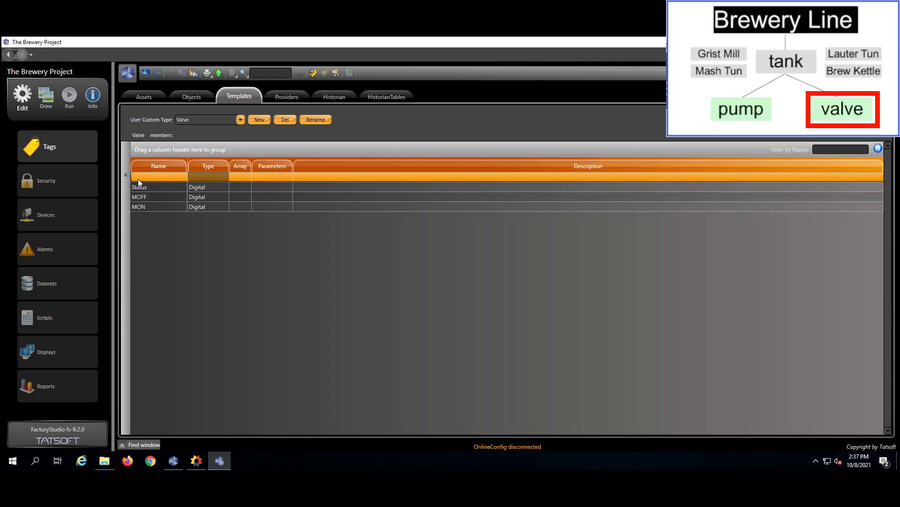
pyautogui.write('AUTOMAN')
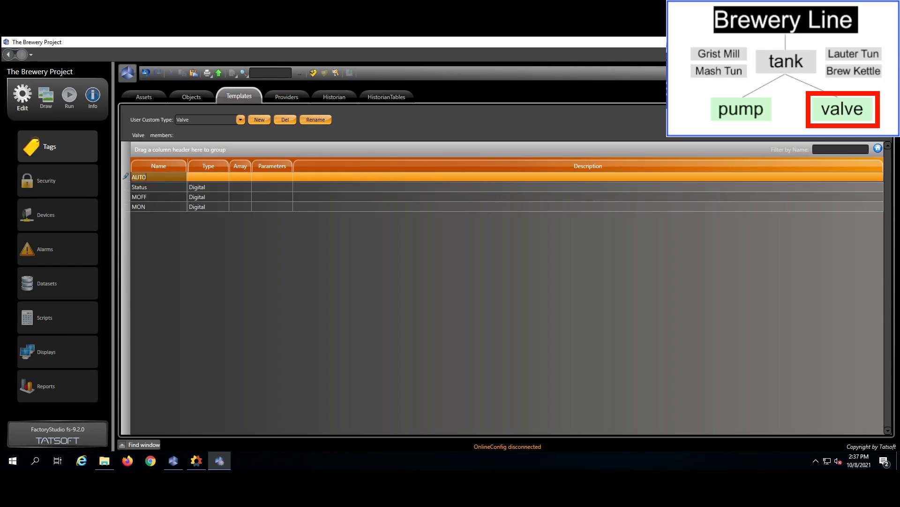
pyautogui.press('Tab')
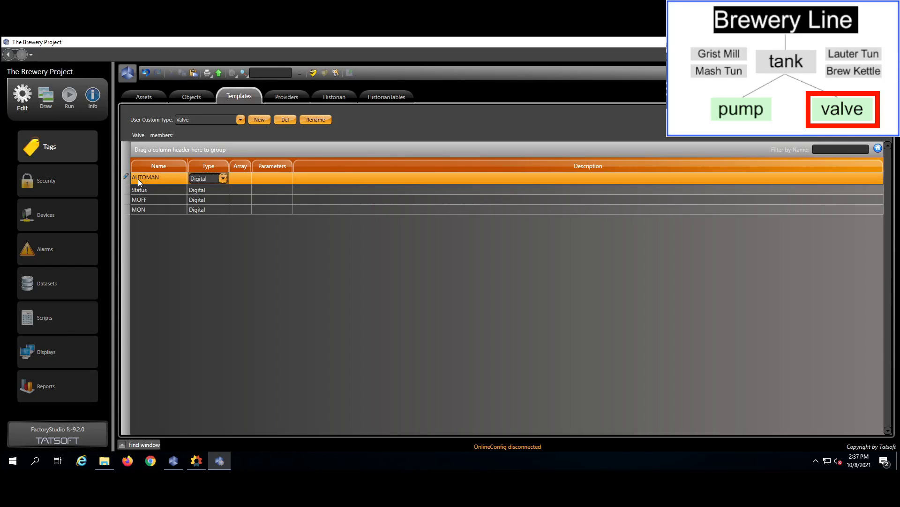
pyautogui.press('Return')
# Add a Percent_Open member of type Integer to the Valve template.
pyautogui.write('Percent_Open')
pyautogui.press('Tab')
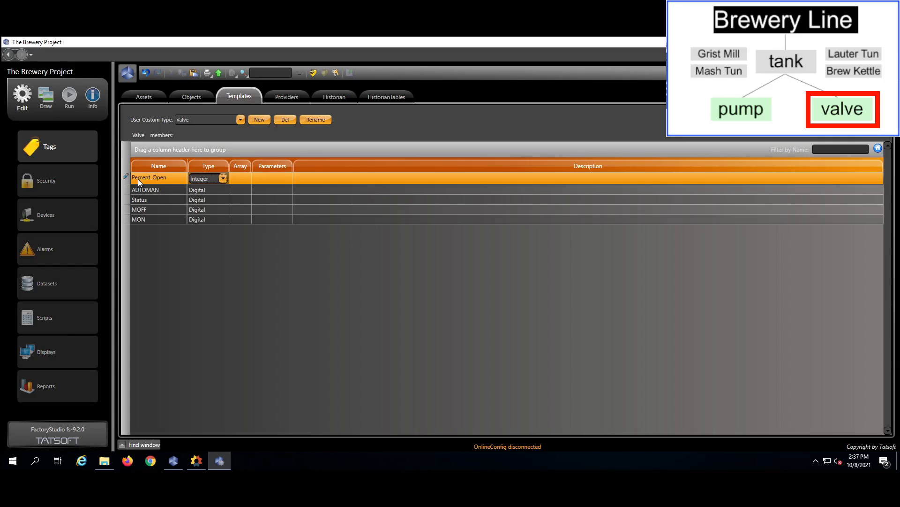
pyautogui.press('Return')
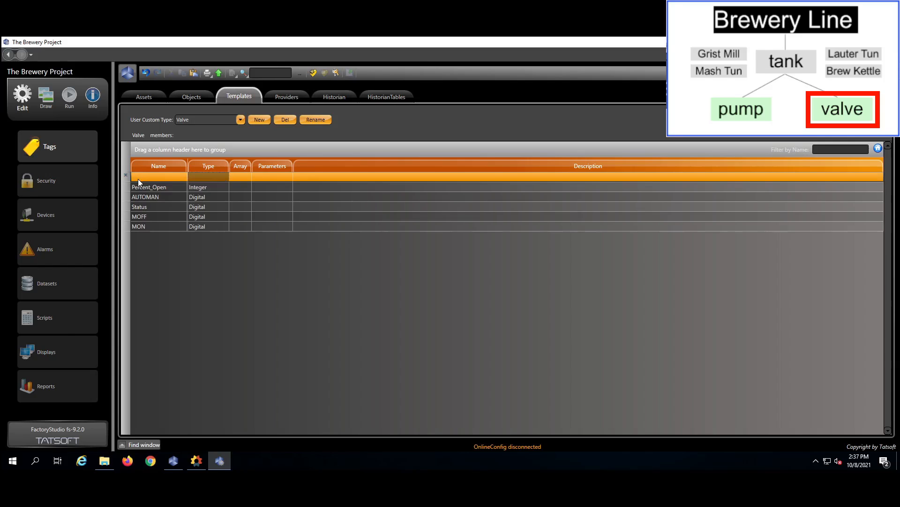
# Create a custom tag template named Tank and bring up its member list.
pyautogui.click(263, 120)
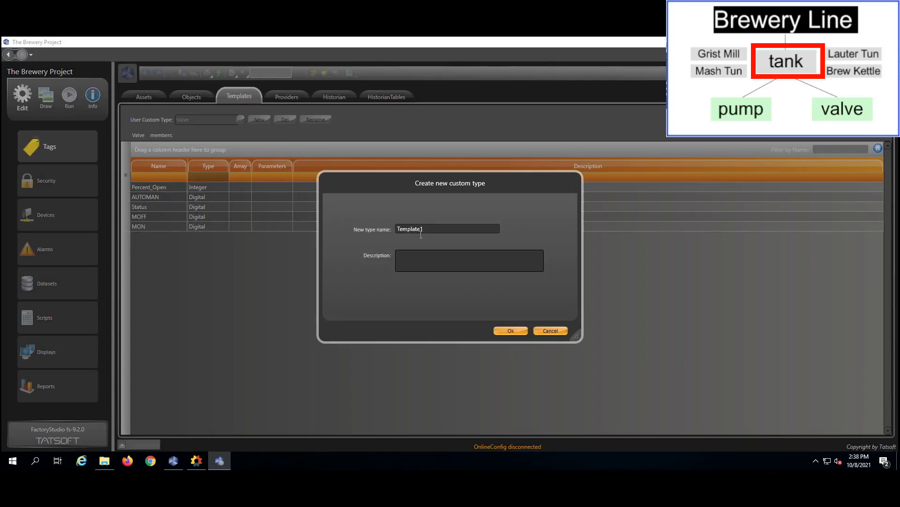
pyautogui.write('Tank')
pyautogui.click(511, 331)
pyautogui.click(240, 120)
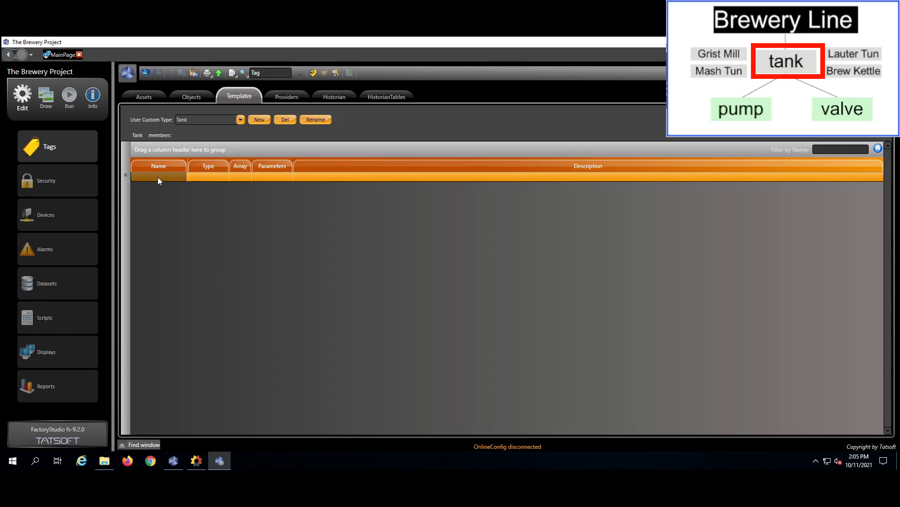
# Add the members Temperature and Pressure to the Tank template, both of type Decimal.
pyautogui.write('Temperature')
pyautogui.press('Tab')
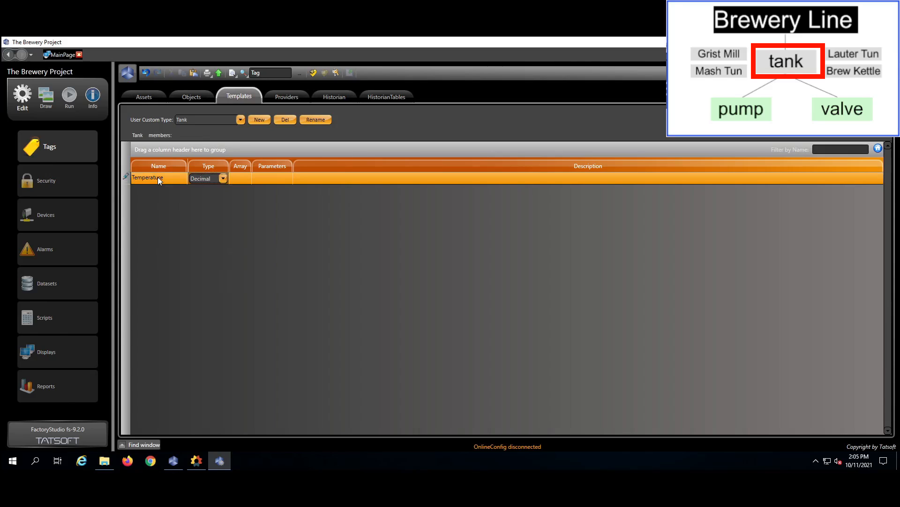
pyautogui.press('Return')
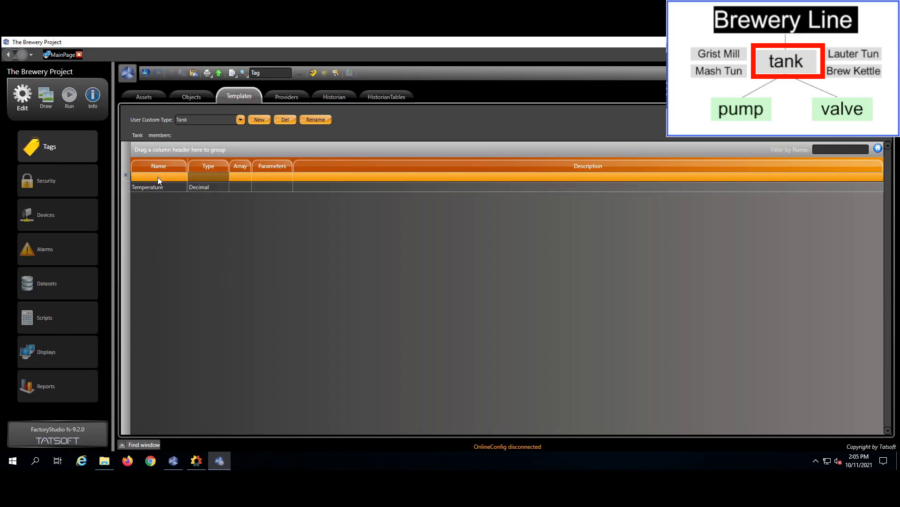
pyautogui.write('Pressure')
pyautogui.press('Tab')
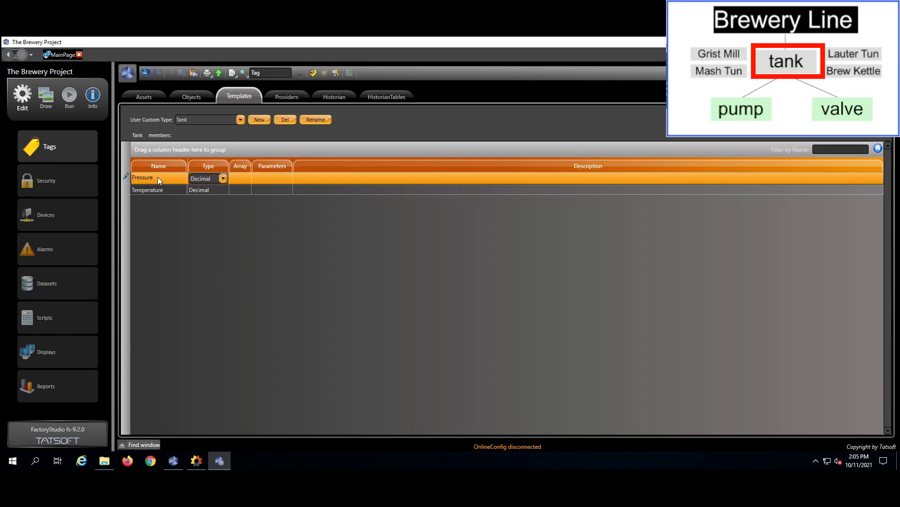
pyautogui.press('Return')
# Add the members Level and pH to the Tank template, both of type Decimal.
pyautogui.write('Level')
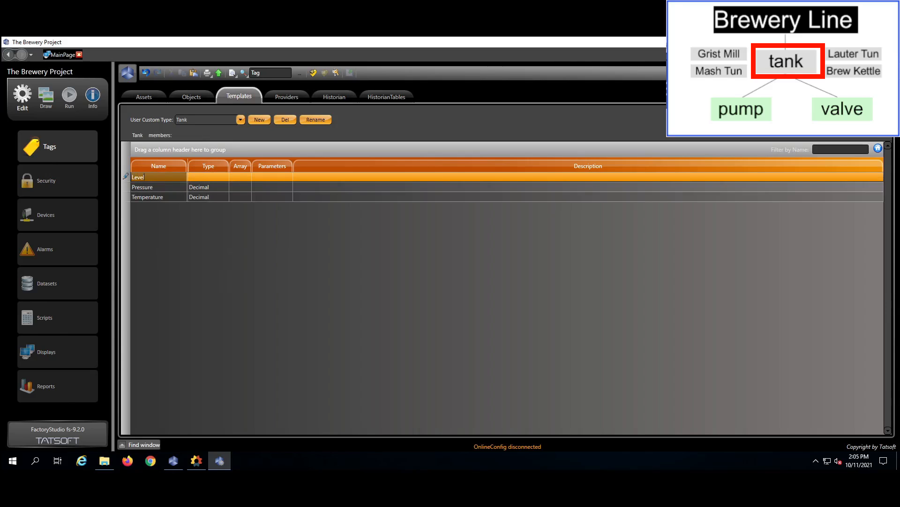
pyautogui.press('Tab')
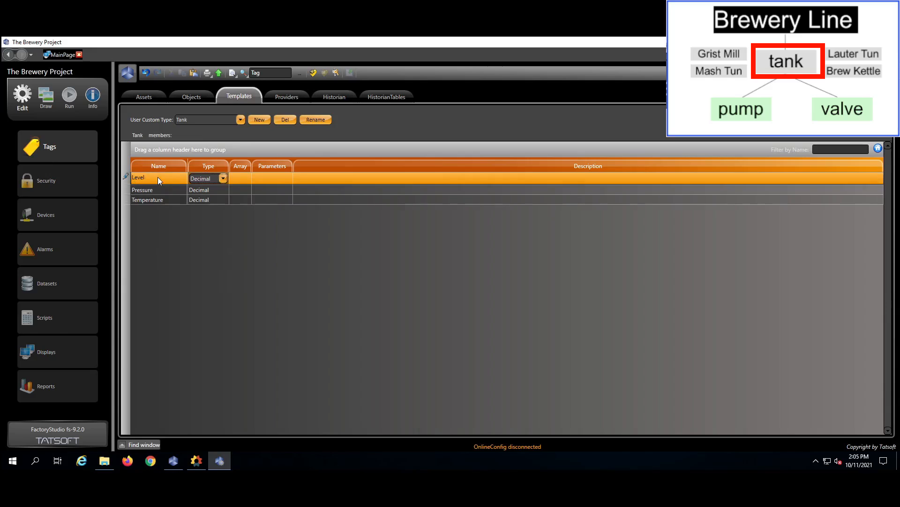
pyautogui.press('Return')
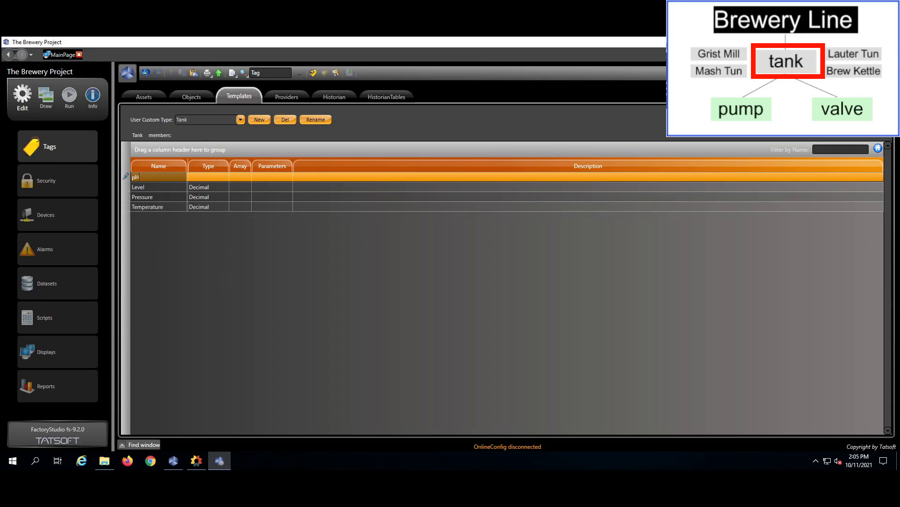
pyautogui.press('Return')
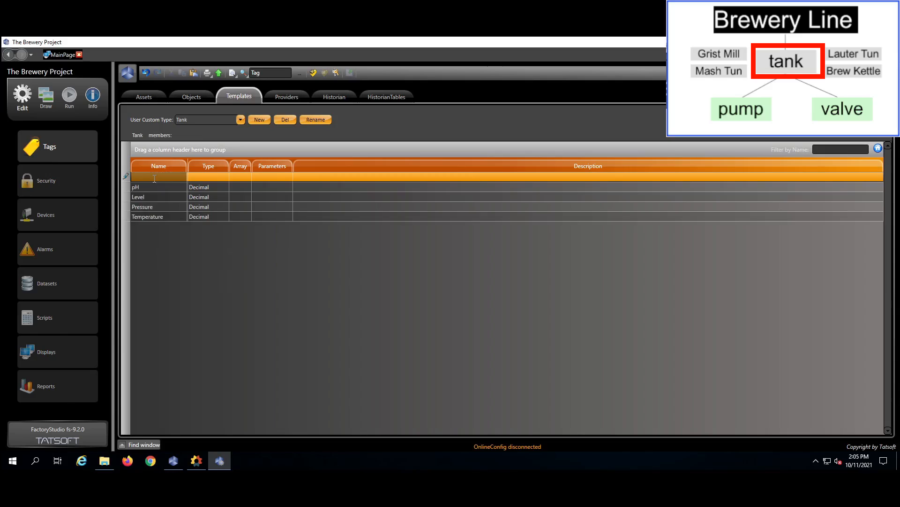
# Add the members SupplyValve of type Valve and OutletPump of type Pump to the Tank template.
pyautogui.write('SupplyValve')
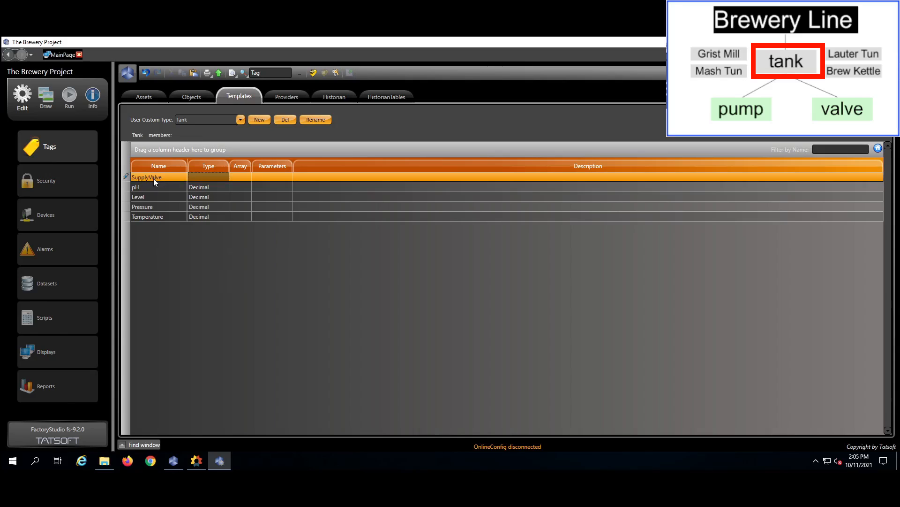
pyautogui.write('ve')
pyautogui.press('Return')
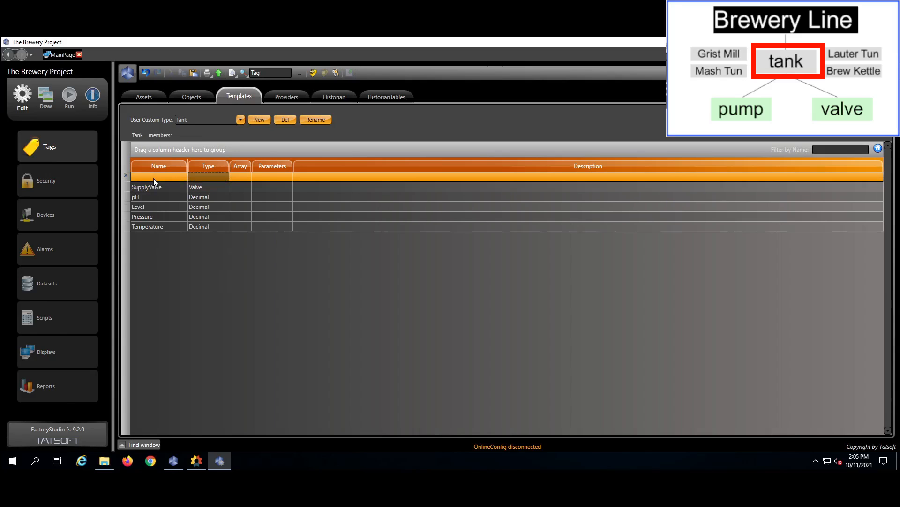
pyautogui.write('Out')
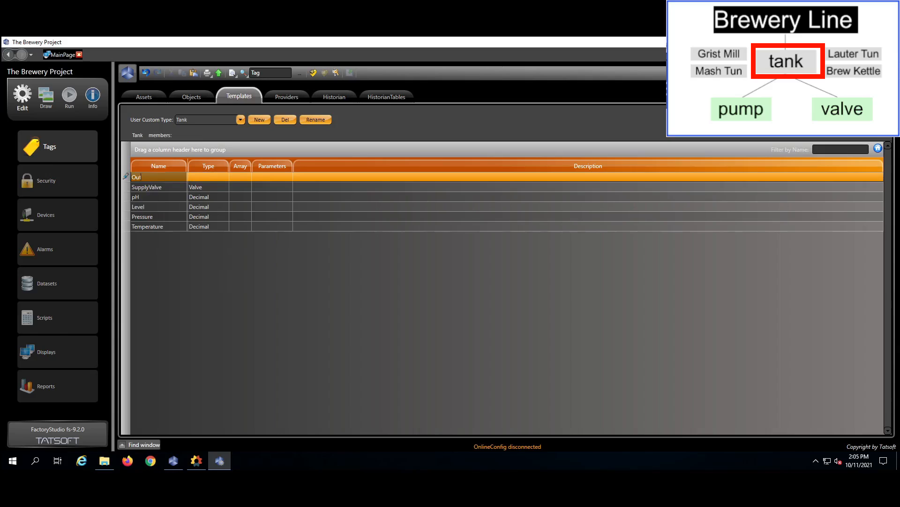
pyautogui.write('letPump')
pyautogui.press('Tab')
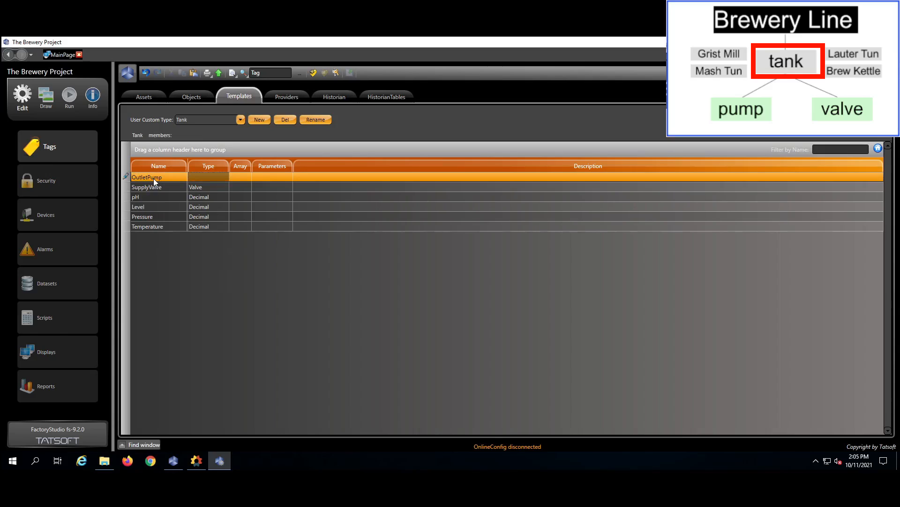
pyautogui.write('Pump')
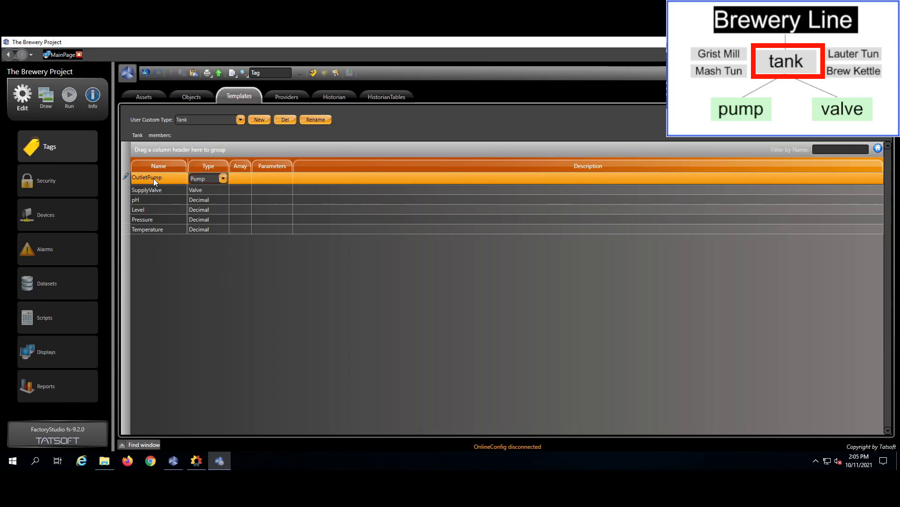
pyautogui.press('Return')
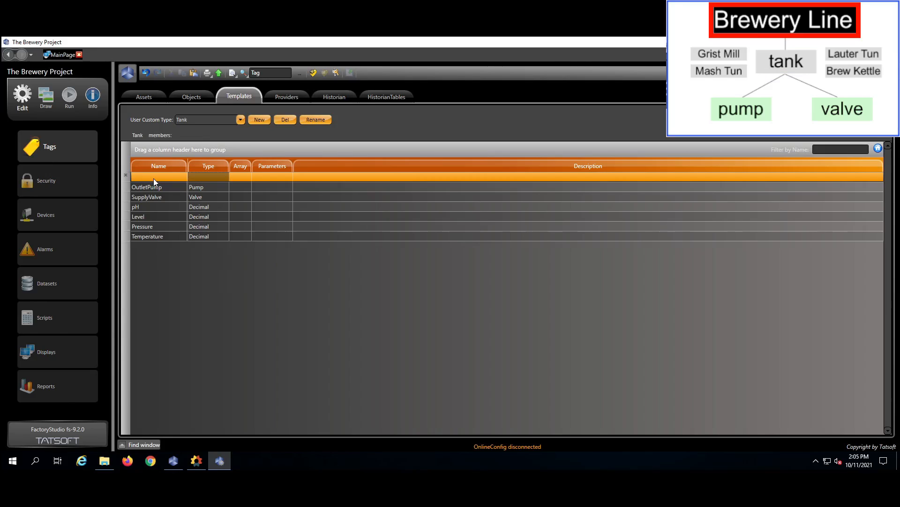
# Create a custom tag template named BrewLine and bring up its member list.
pyautogui.click(260, 119)
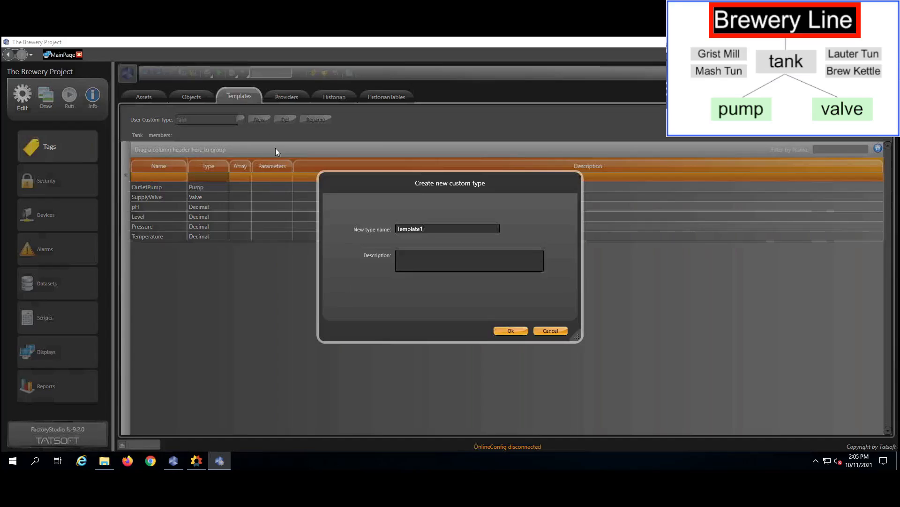
pyautogui.moveTo(424, 229); pyautogui.dragTo(383, 228)
pyautogui.write('BrewLine')
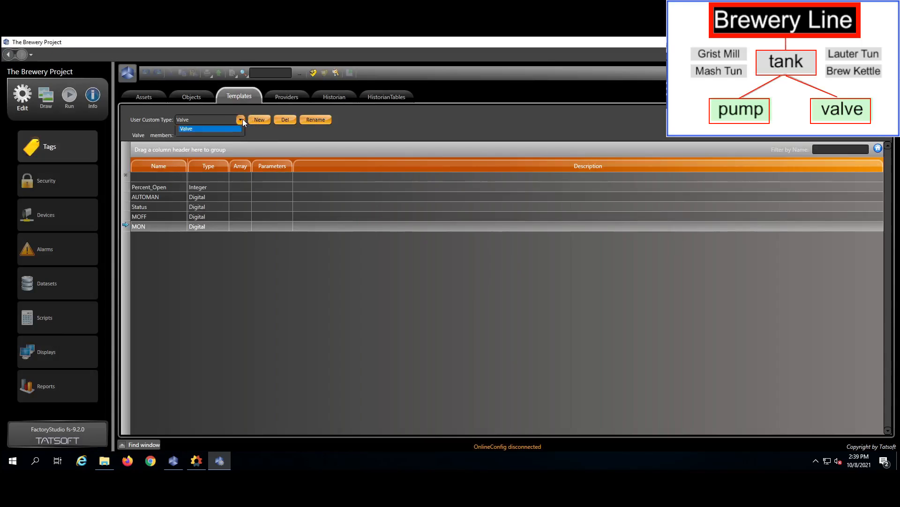
pyautogui.click(240, 119)
pyautogui.click(211, 133)
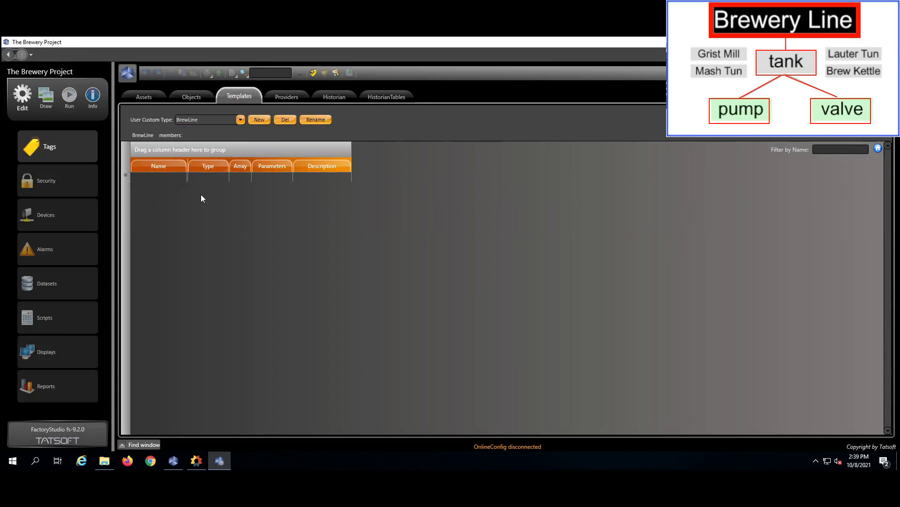
# Add the members GristMill and MashTun to the BrewLine template, both of type Tank.
pyautogui.click(168, 176)
pyautogui.write('GriltMill')
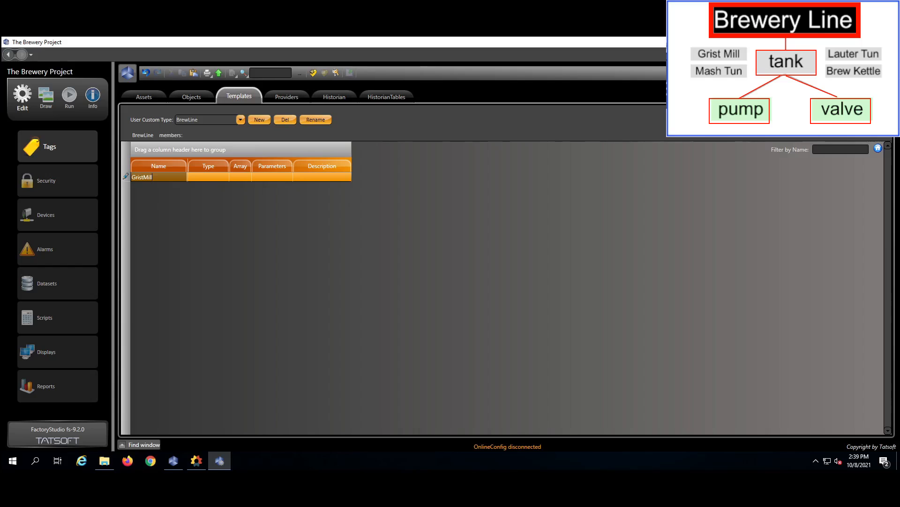
pyautogui.press('Tab')
pyautogui.write('t')
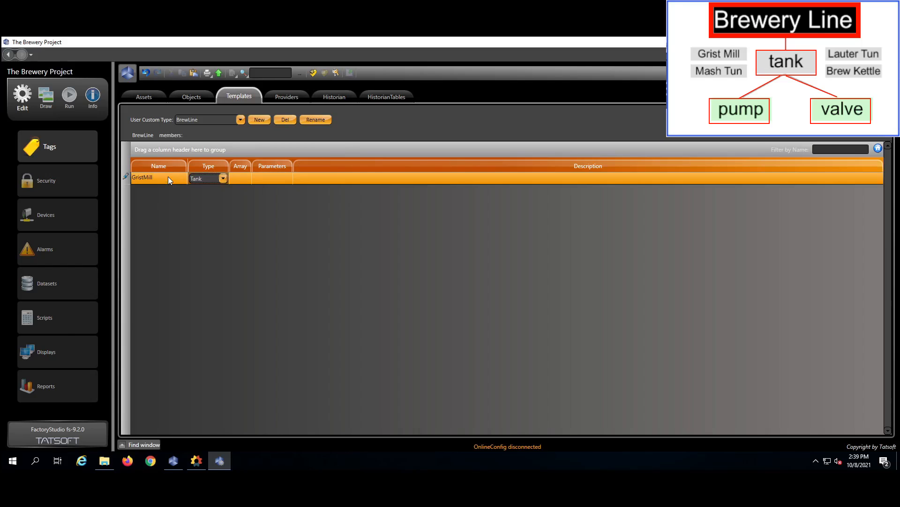
pyautogui.press('Return')
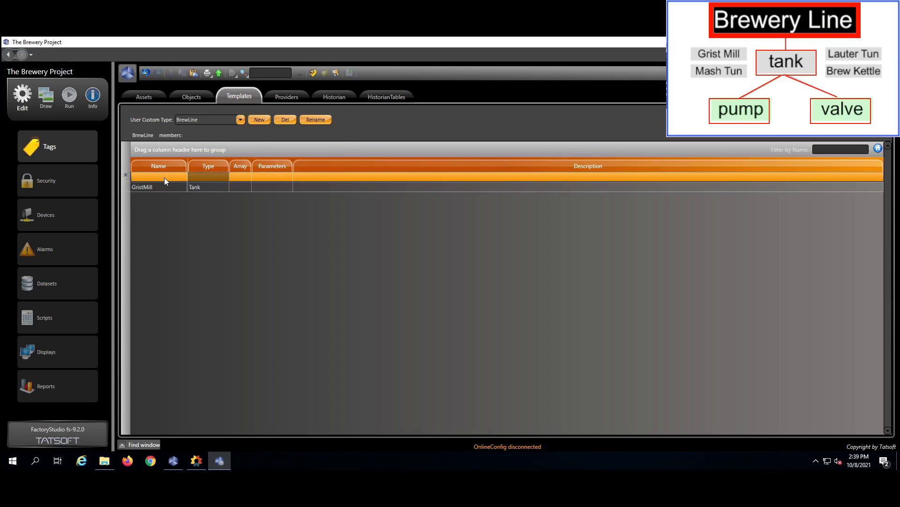
pyautogui.write('MashTun')
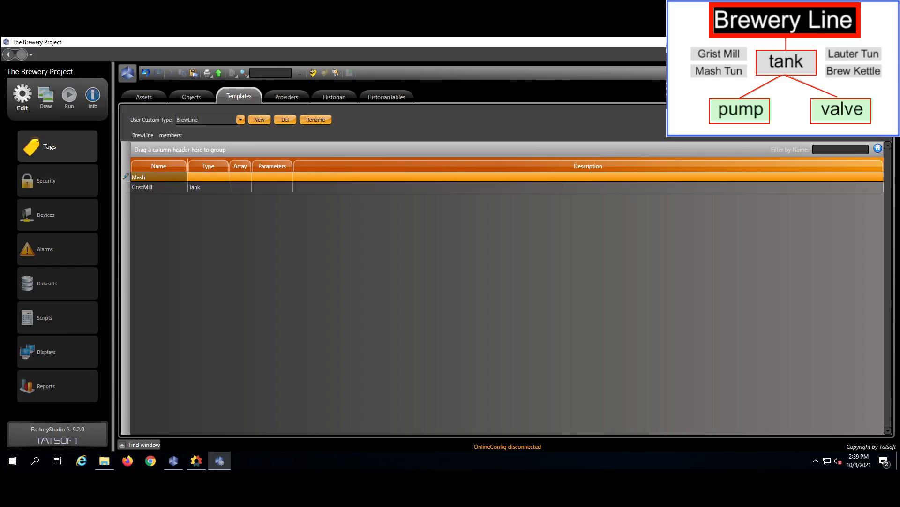
pyautogui.press('Tab')
pyautogui.write('t')
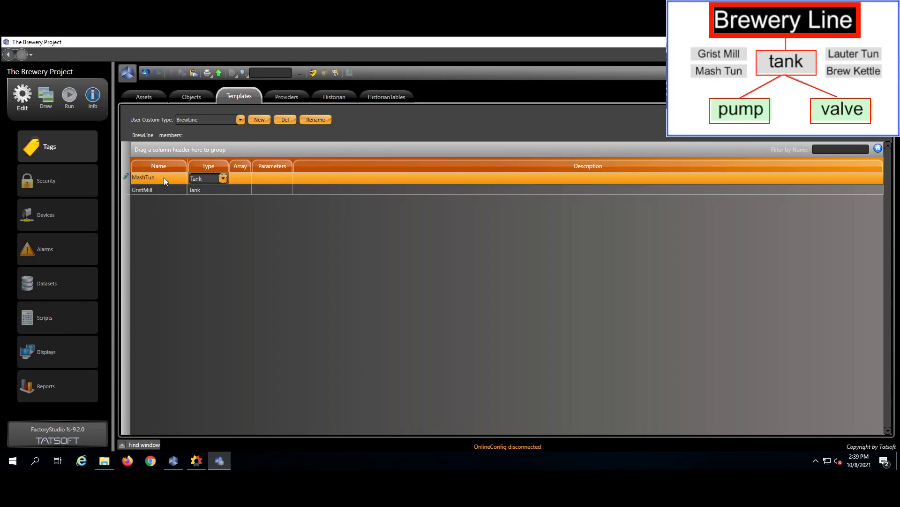
pyautogui.press('Return')
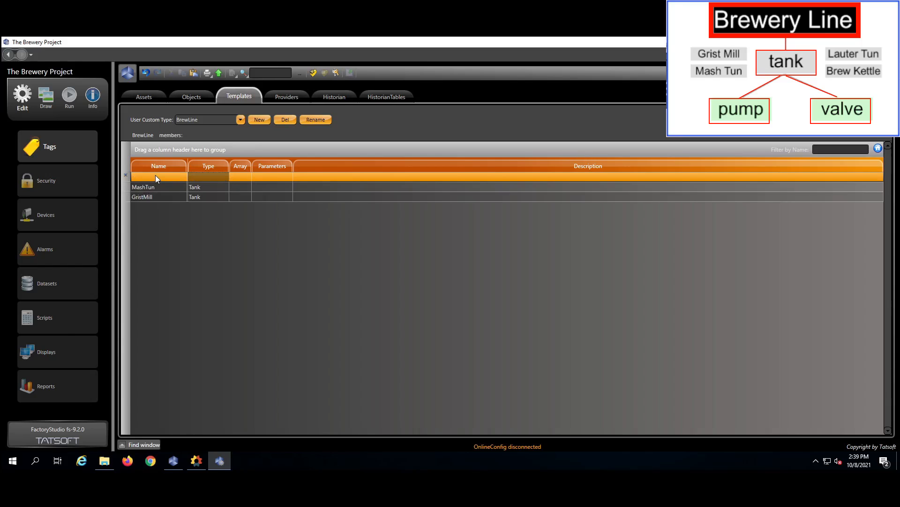
# Add the members LauterTun and BrewKettle to the BrewLine template, both of type Tank.
pyautogui.click(155, 176)
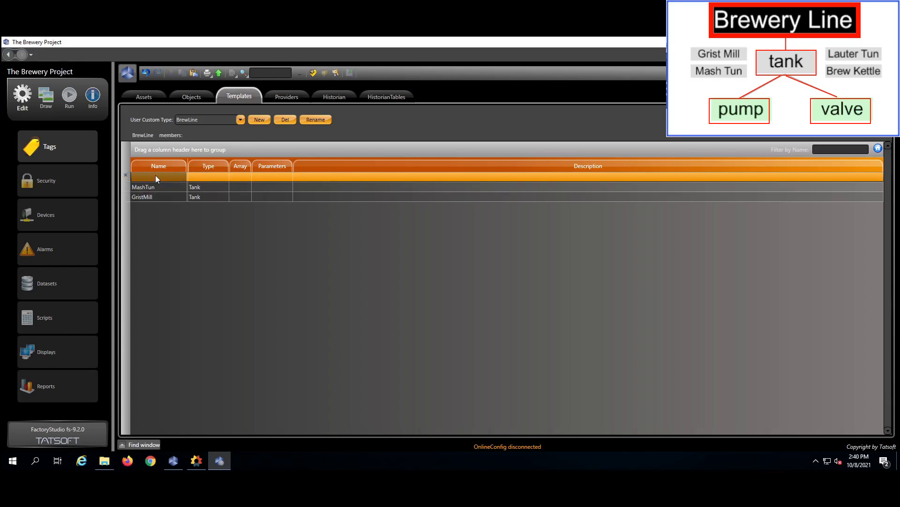
pyautogui.write('LauterTun')
pyautogui.press('Tab')
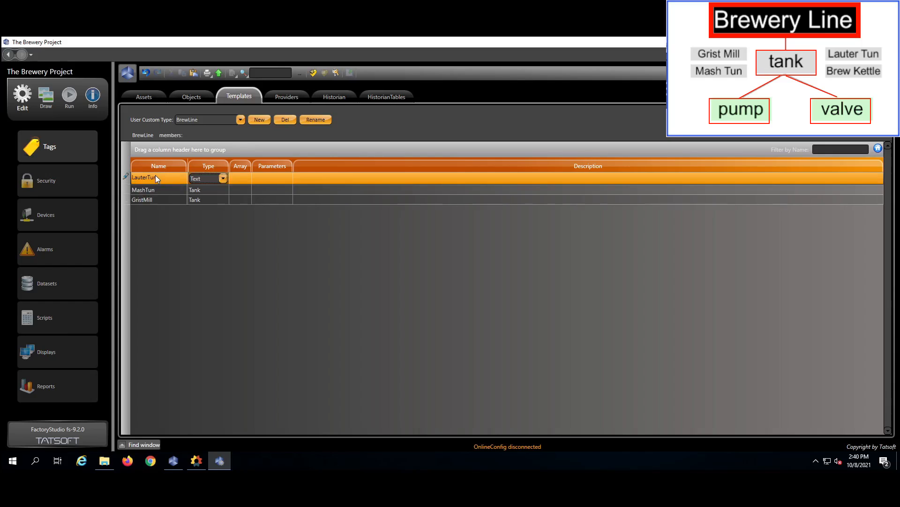
pyautogui.press('Return')
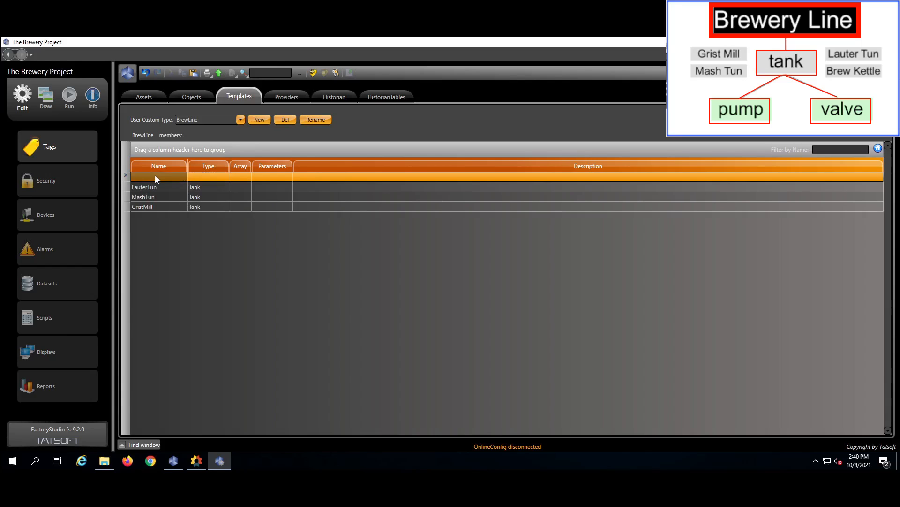
pyautogui.click(156, 176)
pyautogui.write('BrewKettle')
pyautogui.press('Tab')
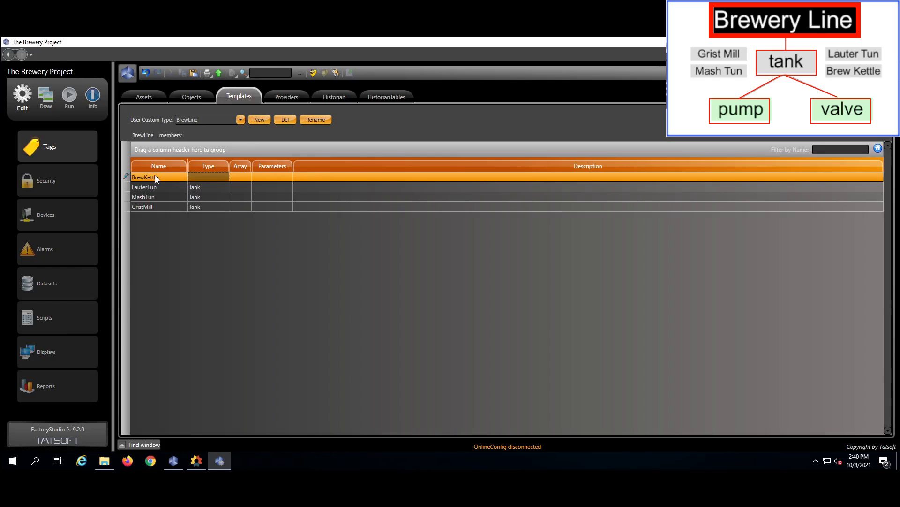
pyautogui.write('Tank')
pyautogui.press('Return')
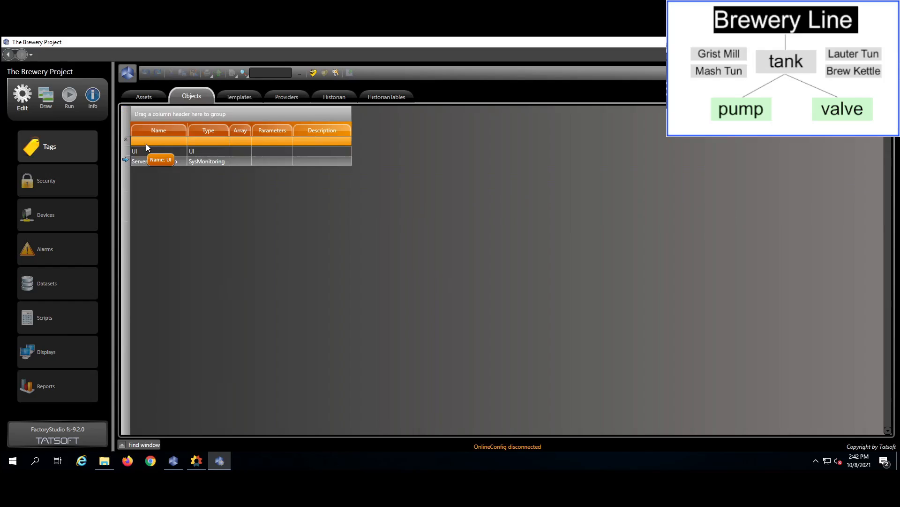
# Create the tag objects BrewLine1 and BrewLine2, both of type BrewLine.
pyautogui.click(146, 143)
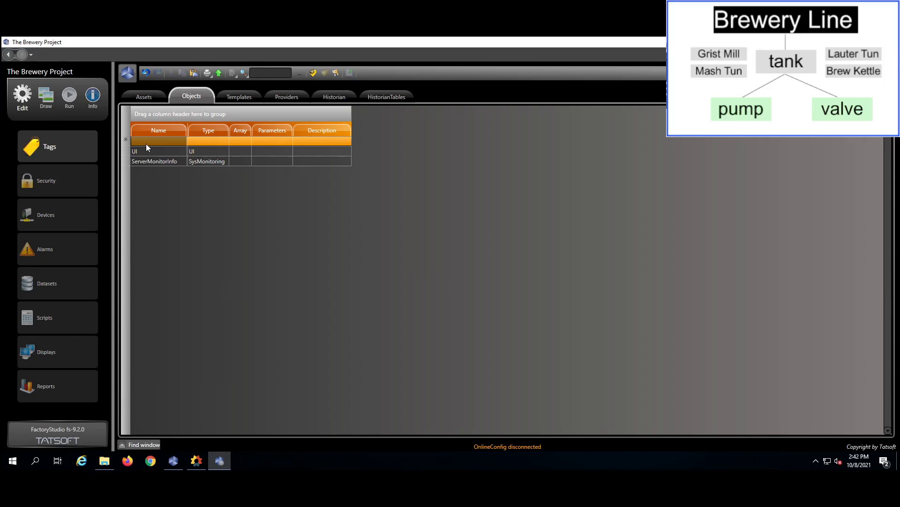
pyautogui.write('BrewLine1')
pyautogui.press('Tab')
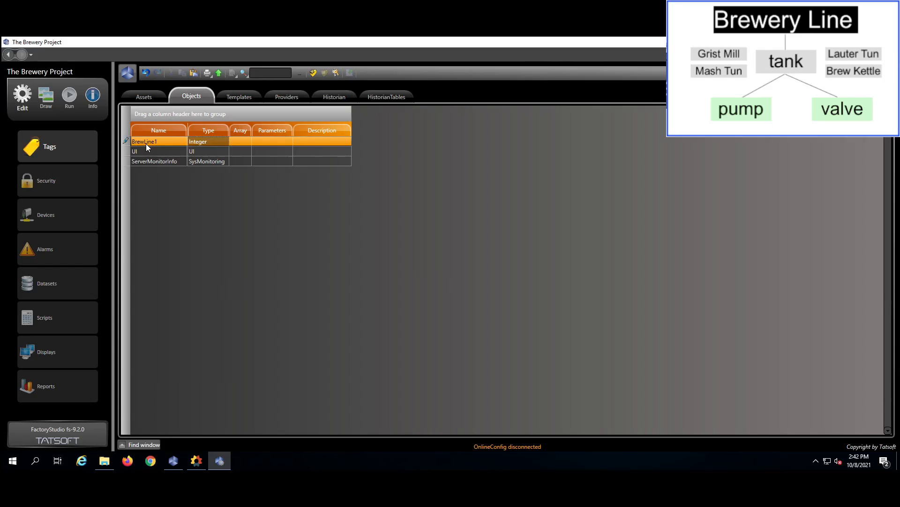
pyautogui.write('b')
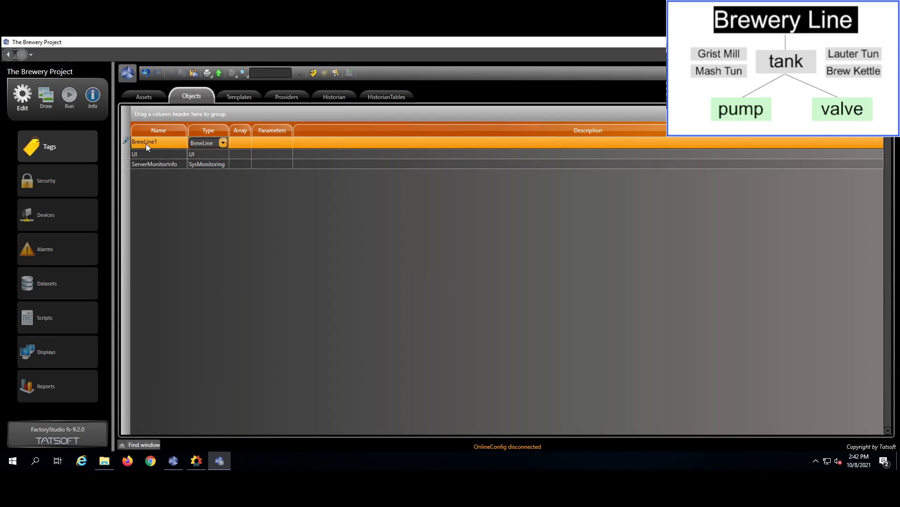
pyautogui.press('Return')
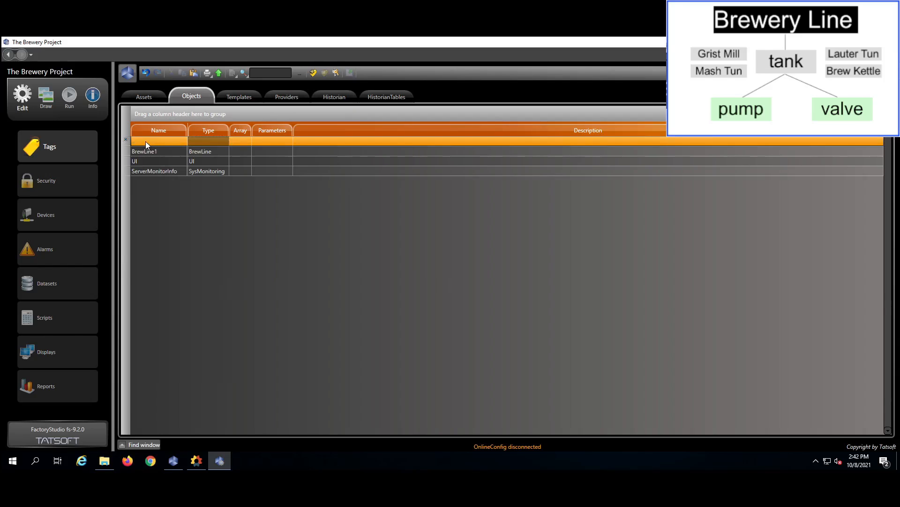
pyautogui.click(145, 142)
pyautogui.write('BrewLine2')
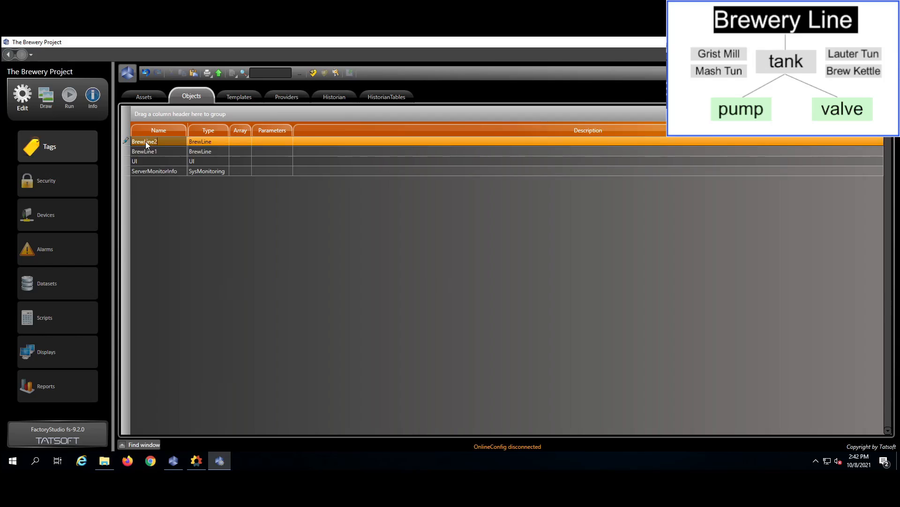
pyautogui.press('Tab')
pyautogui.press('Return')
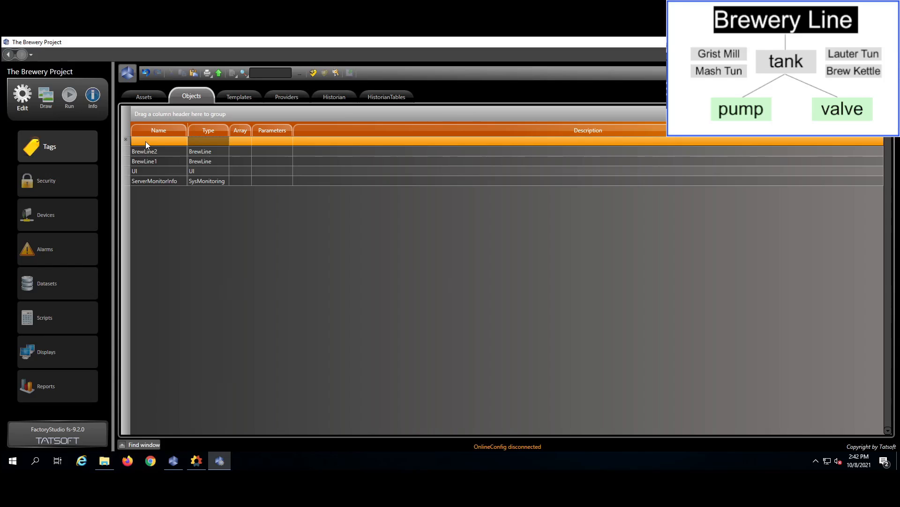
pyautogui.click(164, 148)
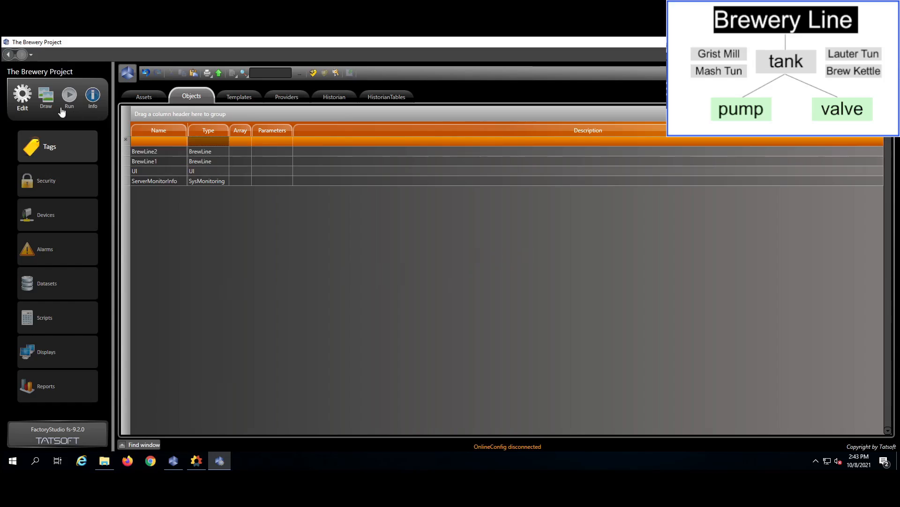
# Switch to drawing MainPage and place a text box about 233 wide and 47 high to the left of the house graphic.
pyautogui.click(52, 101)
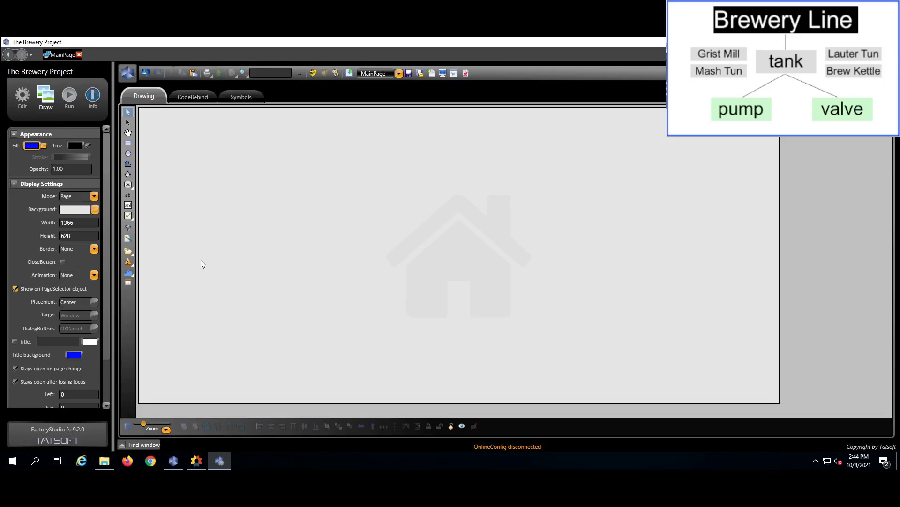
pyautogui.click(128, 205)
pyautogui.moveTo(181, 197); pyautogui.dragTo(292, 223)
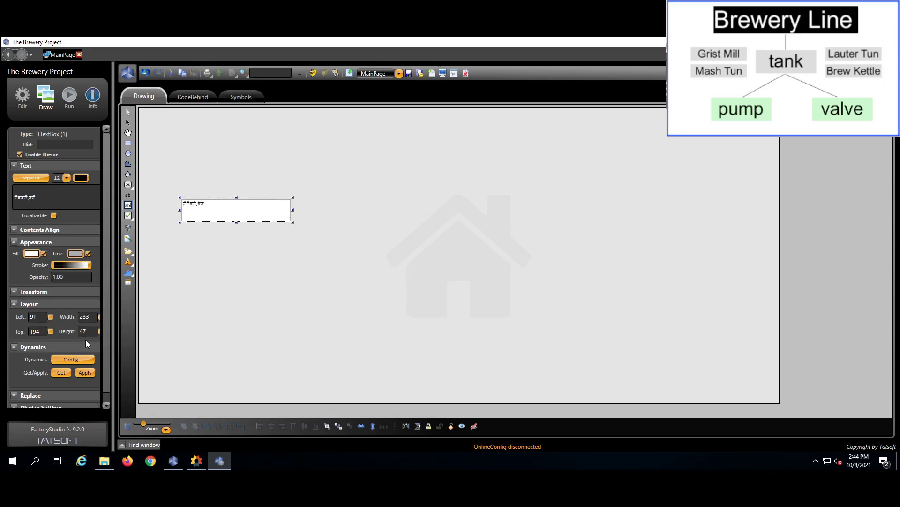
# Enable the TextIO dynamic on the text box and set its object name to BrewLine1.BrewKettle.Temperature.
pyautogui.click(77, 360)
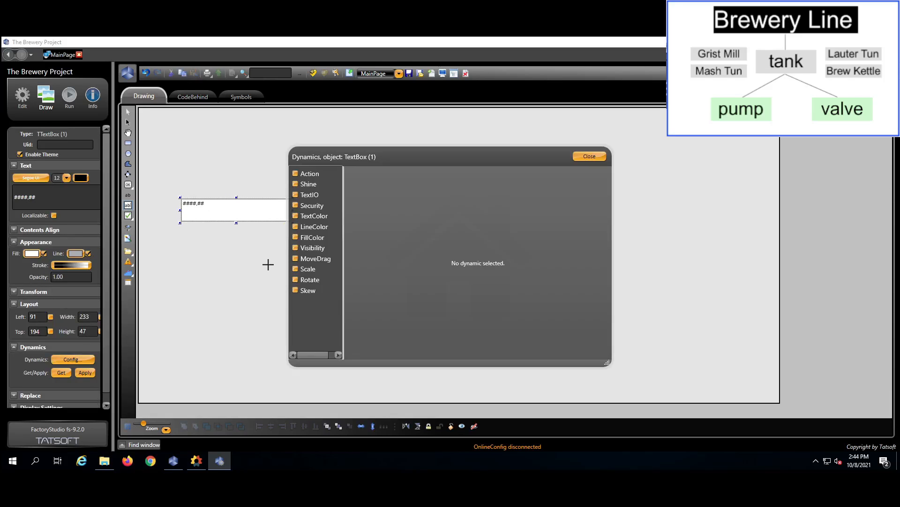
pyautogui.click(295, 195)
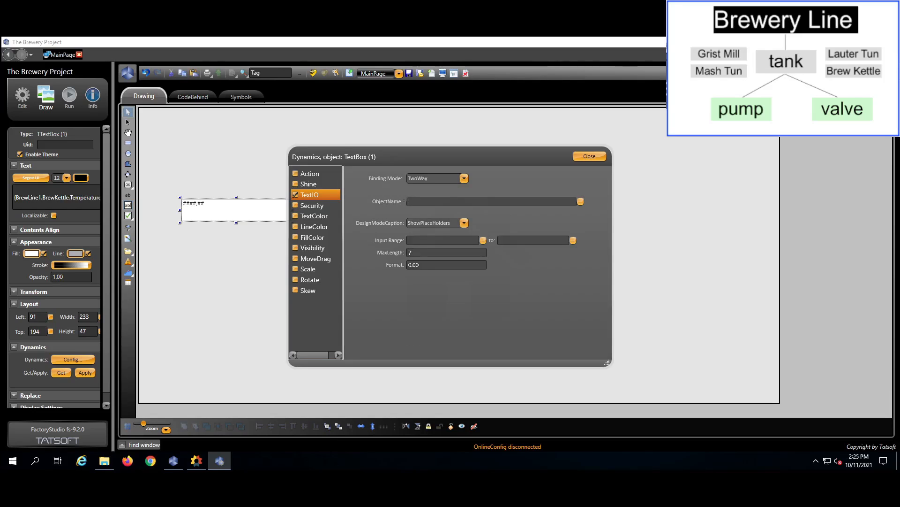
pyautogui.click(422, 202)
pyautogui.write('BrewLine1.')
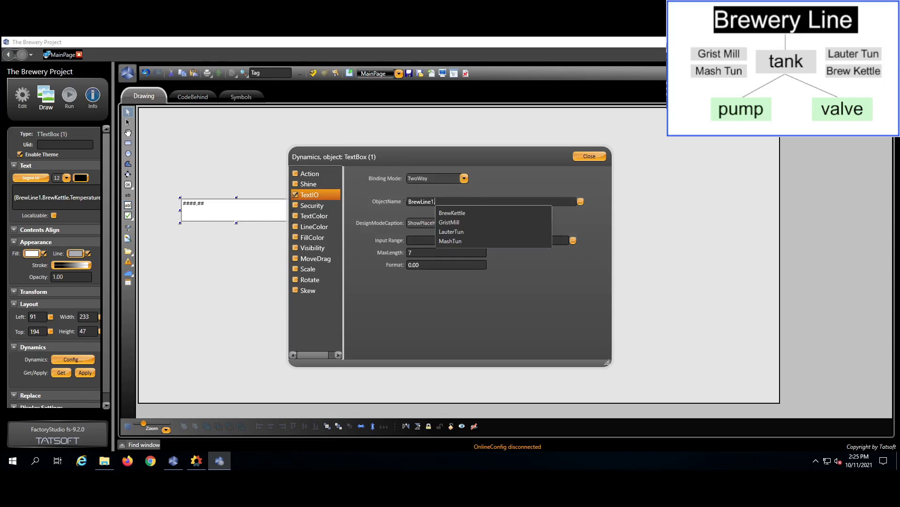
pyautogui.write('BrewK')
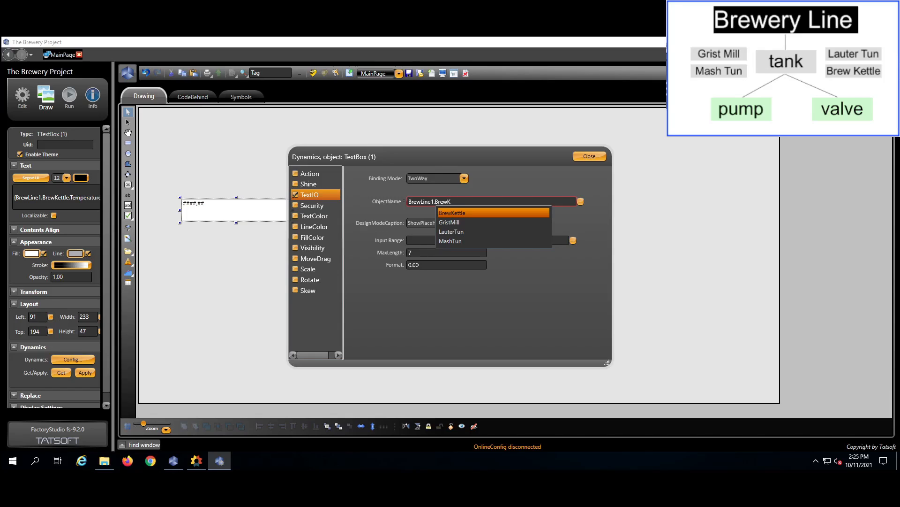
pyautogui.write('ettle.')
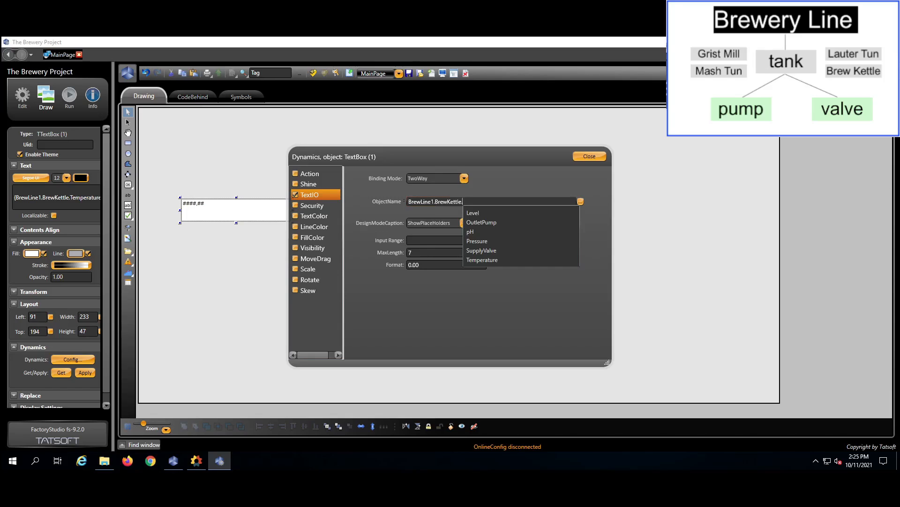
pyautogui.write('T')
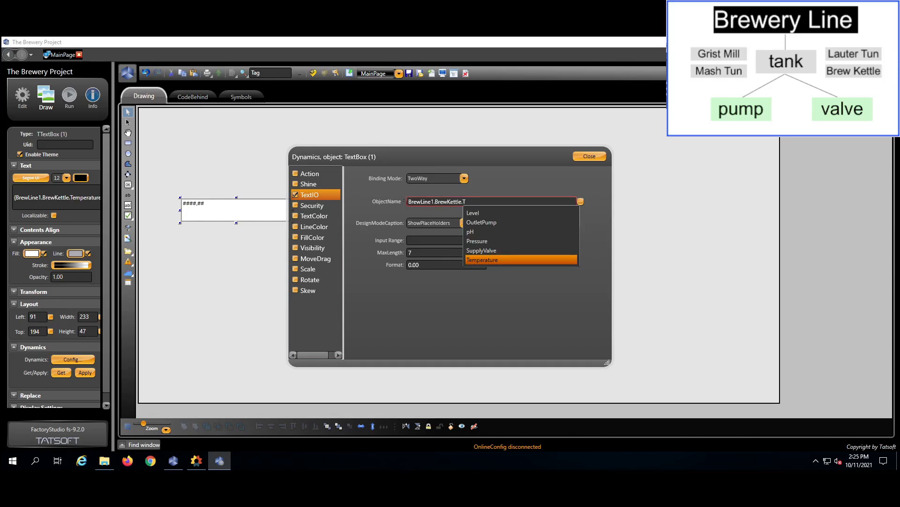
pyautogui.click(493, 263)
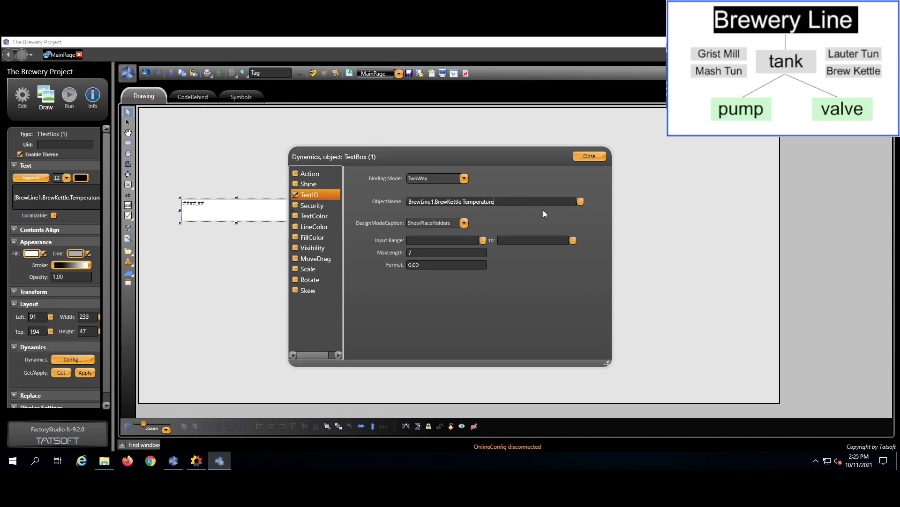
# Browse the object selector to BrewLine1.BrewKettle.Temperature, select it, and expand the BrewKettle's OutletPump and SupplyValve members.
pyautogui.click(581, 202)
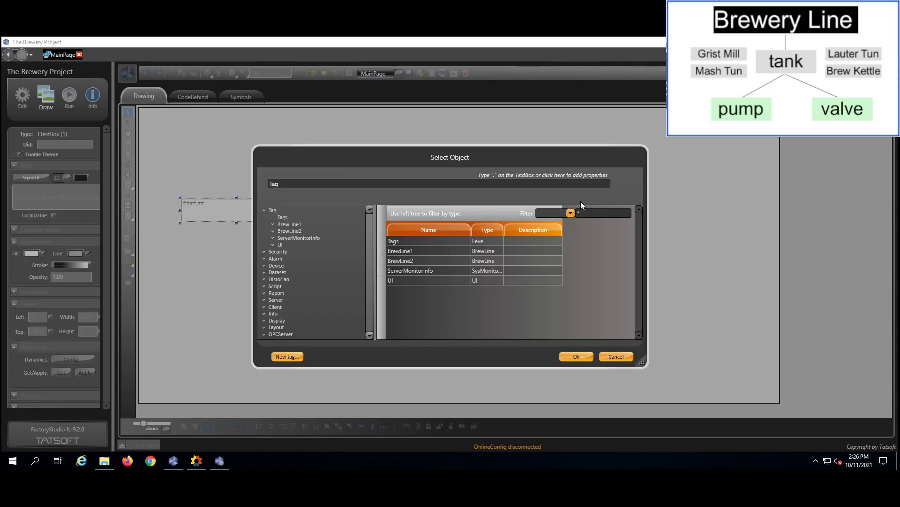
pyautogui.click(274, 225)
pyautogui.click(283, 231)
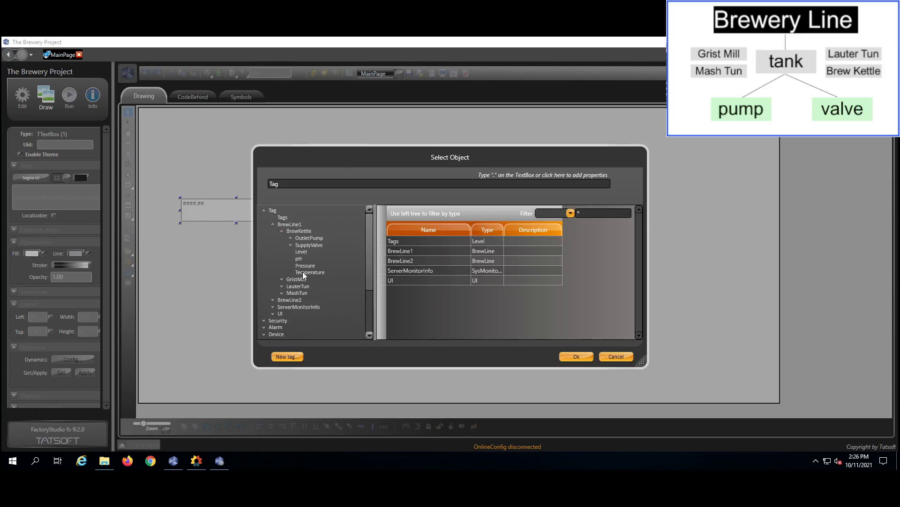
pyautogui.click(303, 272)
pyautogui.click(291, 237)
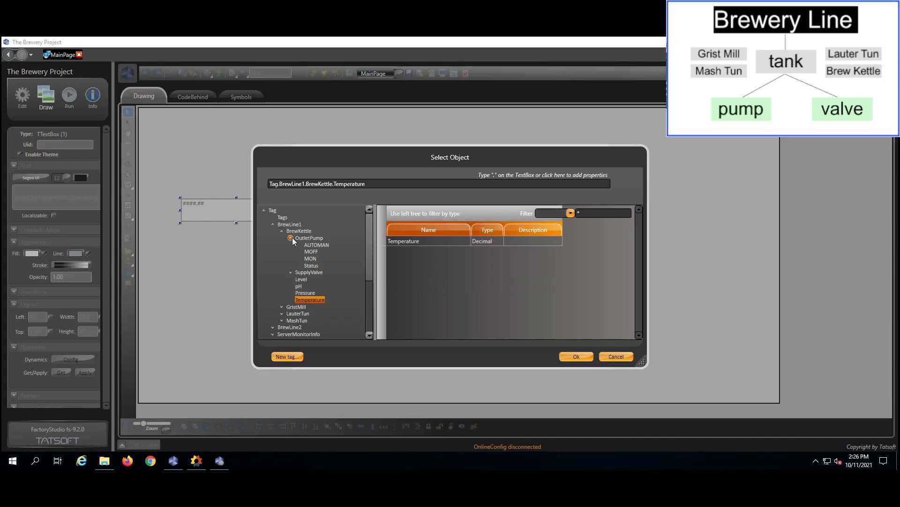
pyautogui.click(291, 272)
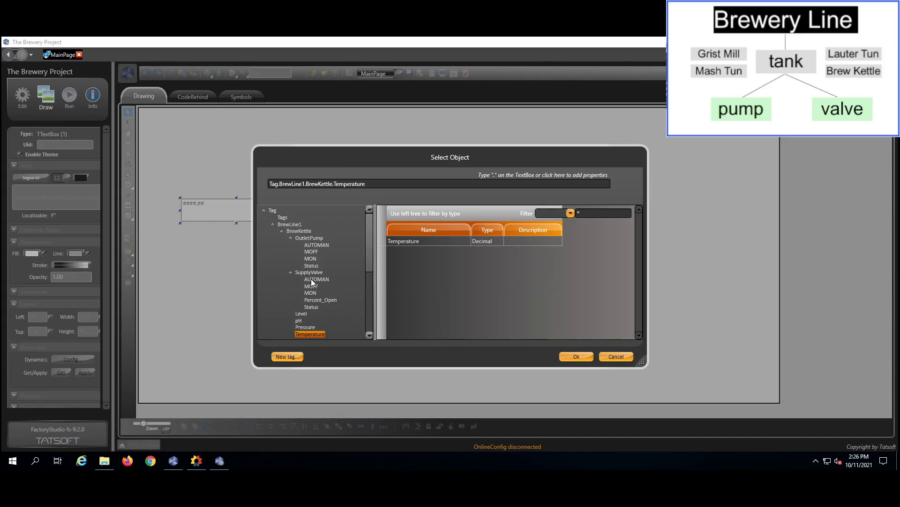